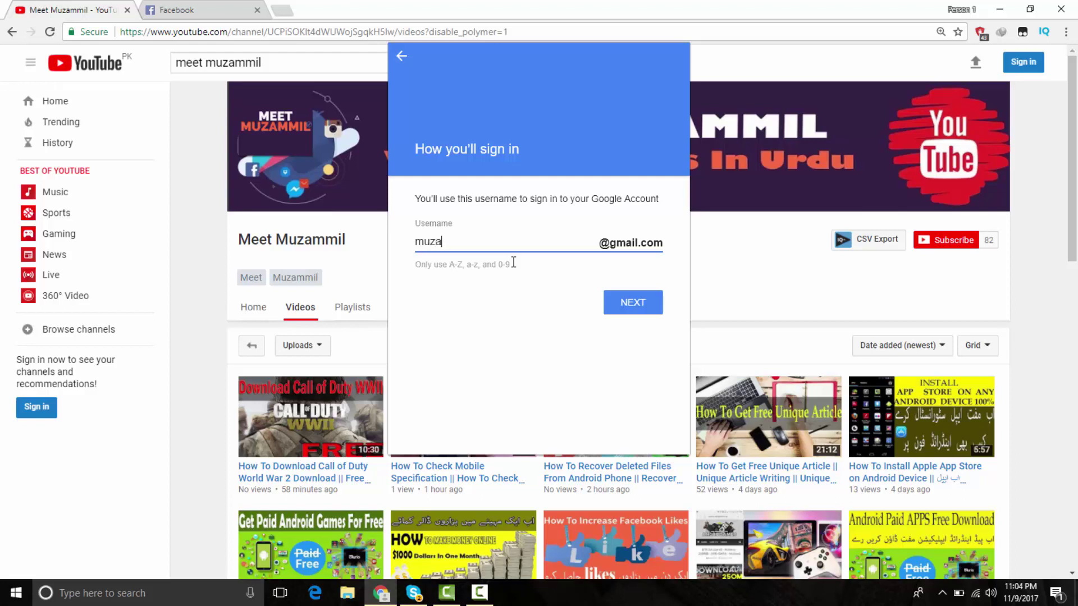
- Retype the Gmail username and trim its trailing digits, checking availability each time
{"action": "key", "text": "BackSpace"}
{"action": "key", "text": "BackSpace"}
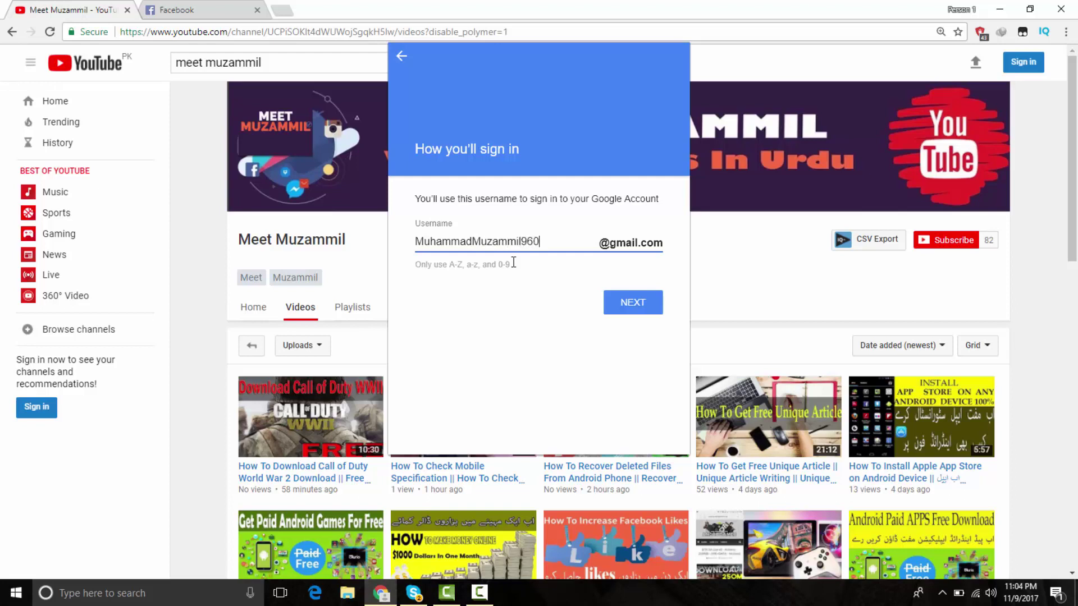
{"action": "key", "text": "Return"}
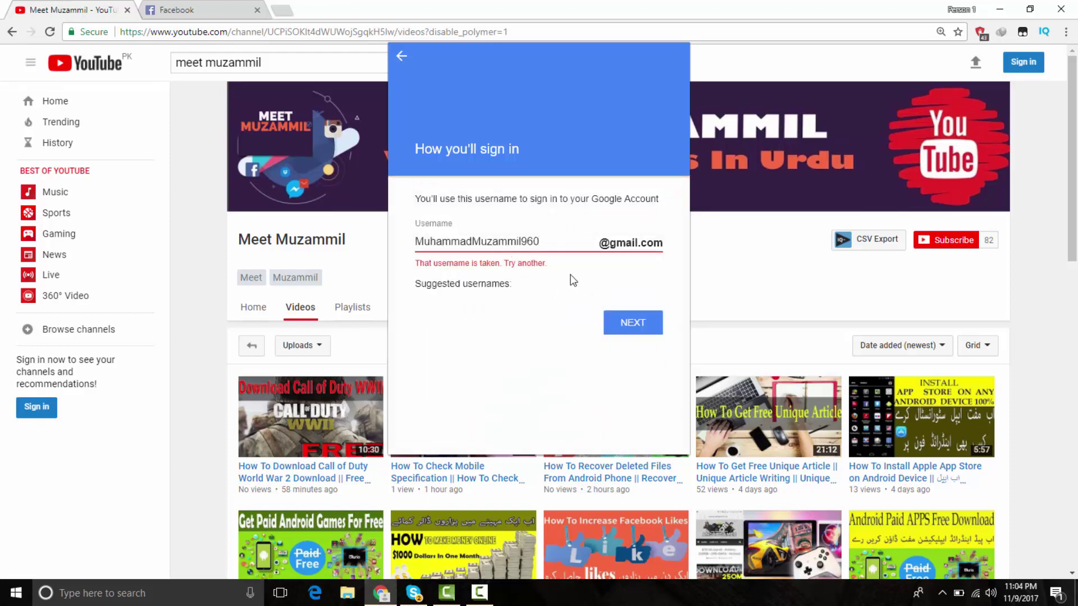
{"action": "key", "text": "BackSpace"}
{"action": "key", "text": "BackSpace"}
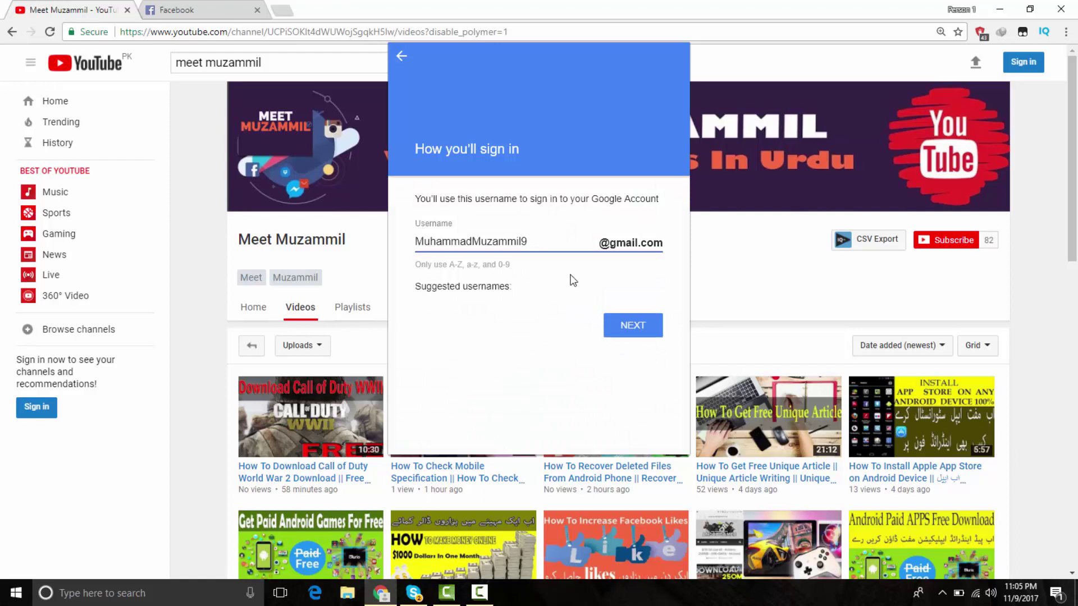
{"action": "key", "text": "Return"}
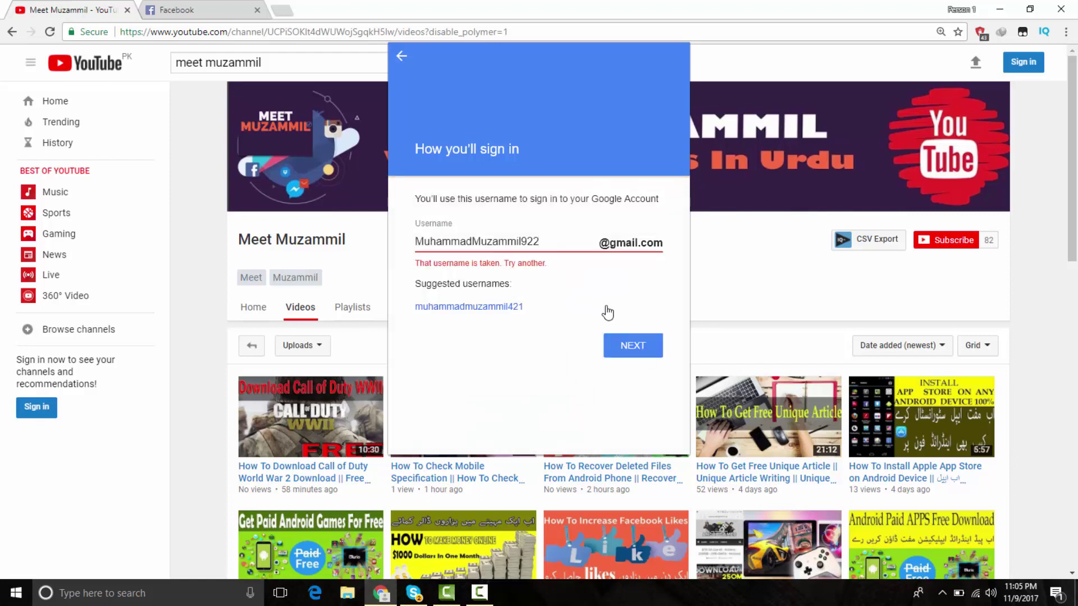
- Add a dot to the username and drop its number until it is accepted
{"action": "double_click", "coordinate": [529, 245]}
{"action": "key", "text": "End"}
{"action": "key", "text": "Left"}
{"action": "type", "text": "."}
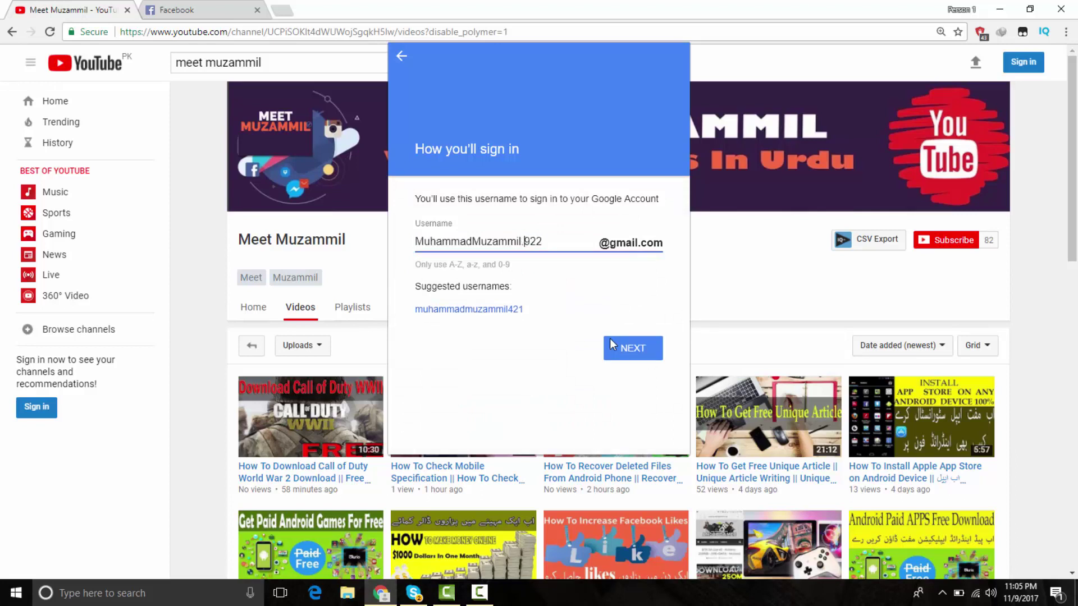
{"action": "left_click", "coordinate": [611, 345]}
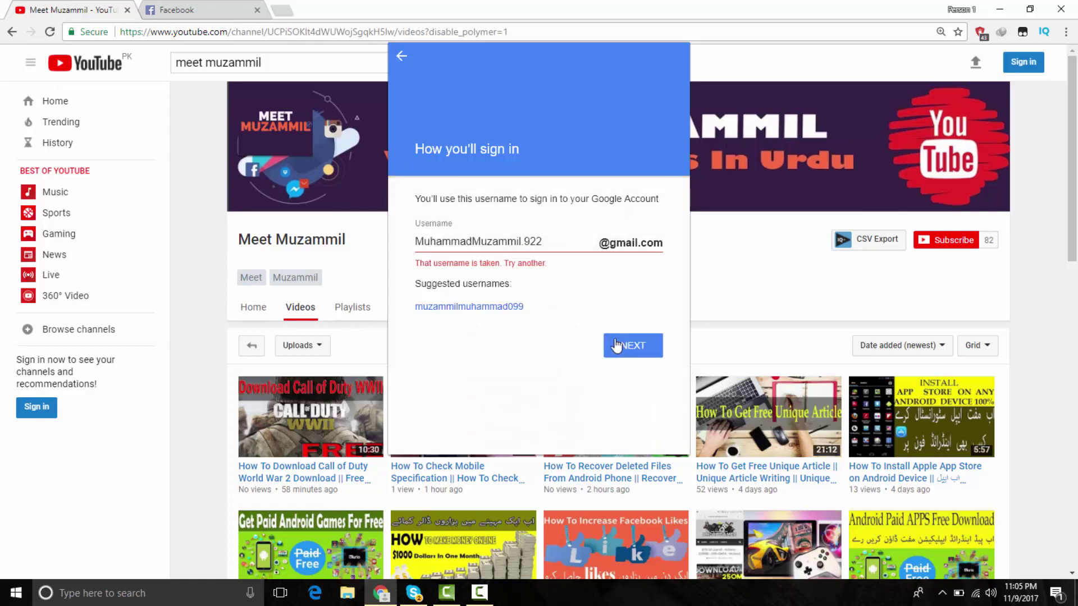
{"action": "left_click", "coordinate": [552, 244]}
{"action": "double_click", "coordinate": [552, 245]}
{"action": "key", "text": "BackSpace"}
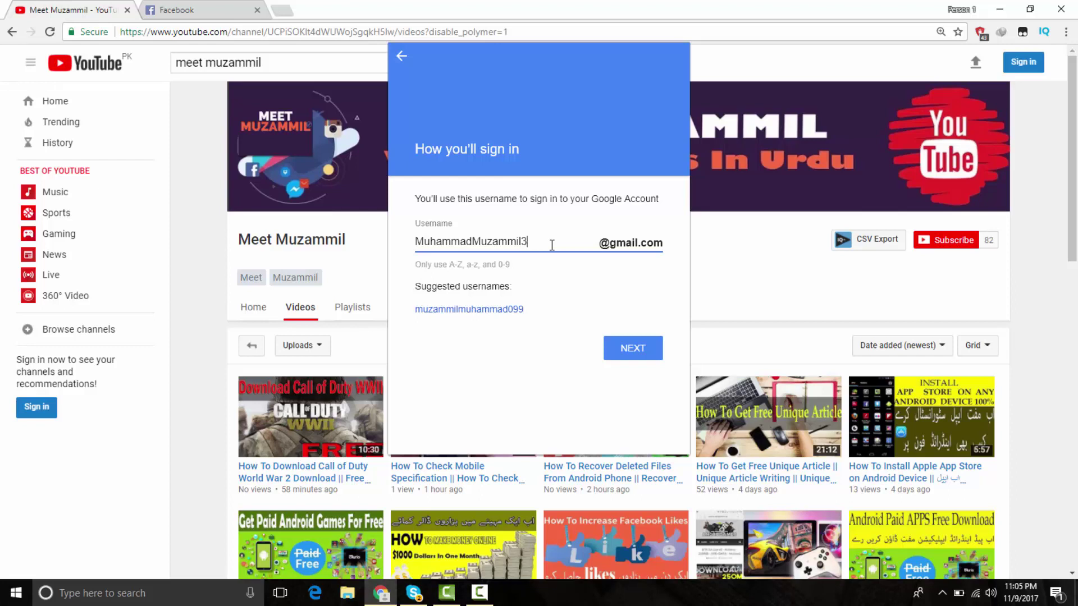
{"action": "key", "text": "Return"}
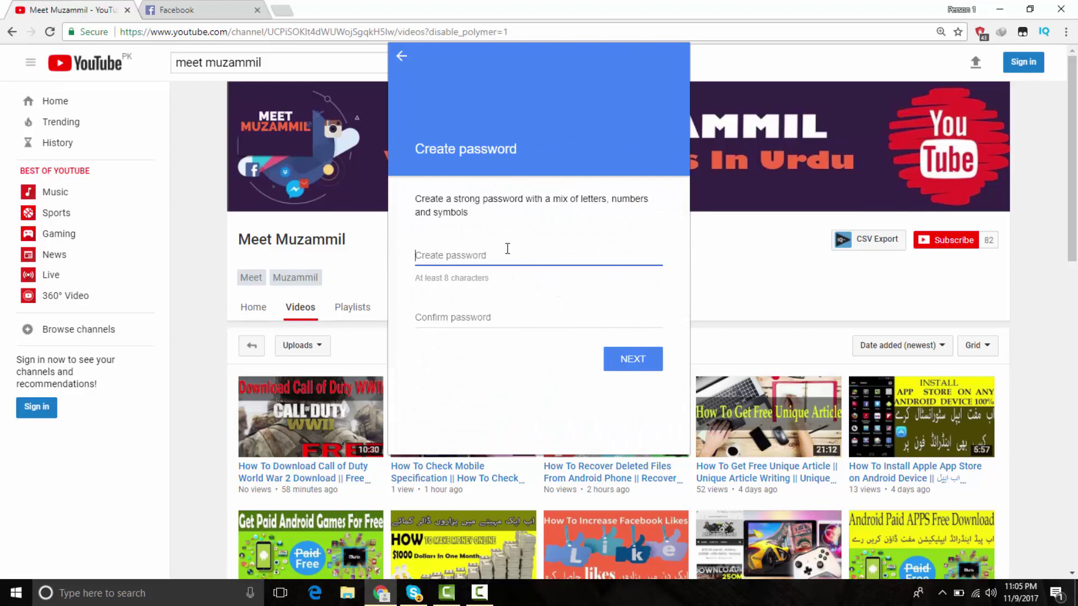
- Enter the new account password and confirm it
{"action": "type", "text": "••"}
{"action": "key", "text": "Tab"}
{"action": "type", "text": "••"}
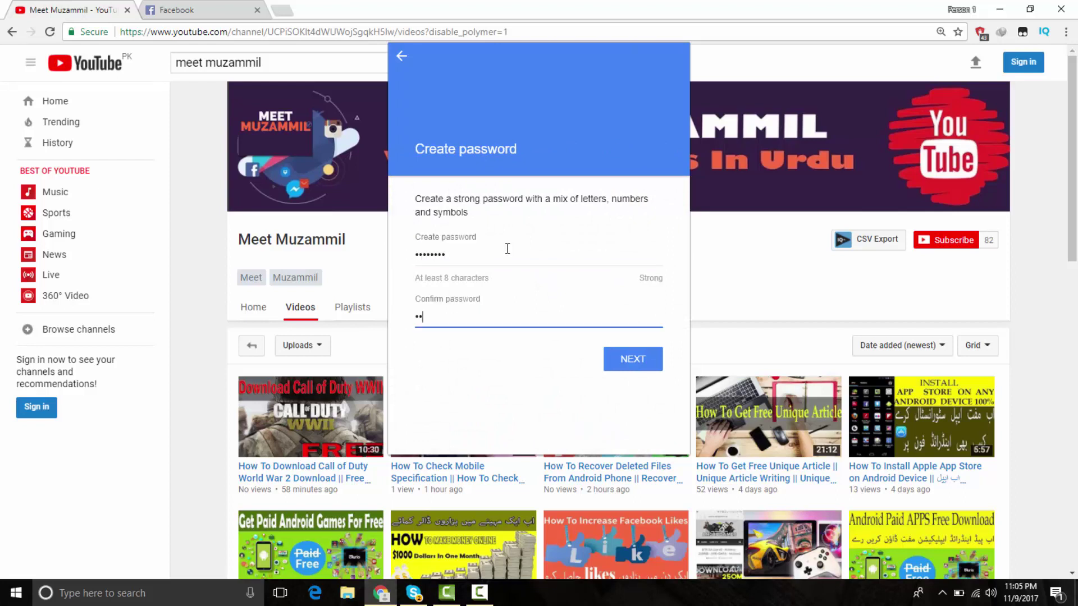
{"action": "key", "text": "Return"}
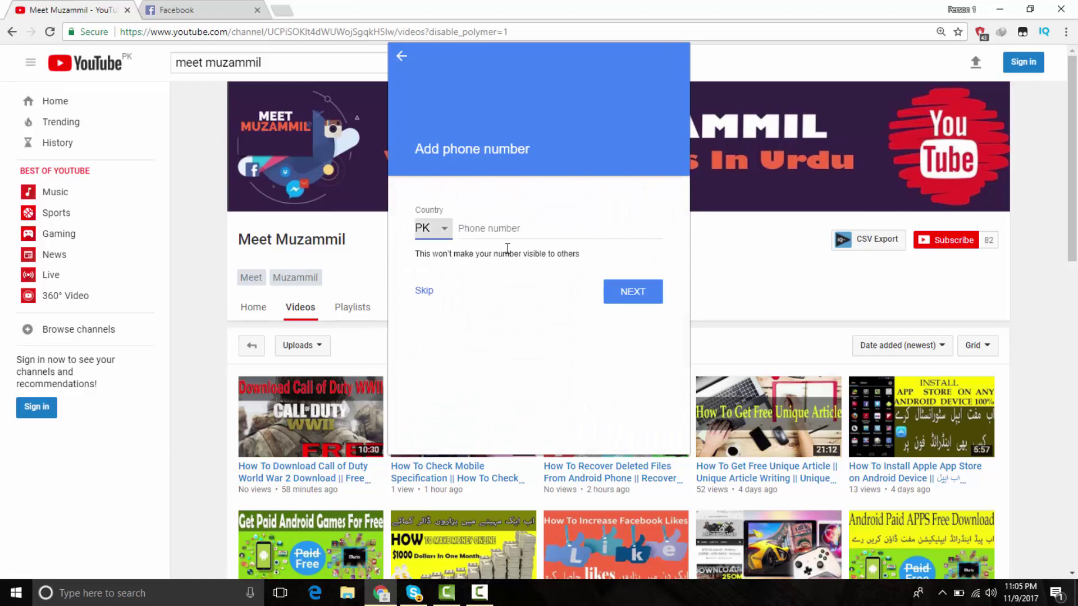
- Skip the phone number, agree to the privacy terms and continue past the account summary
{"action": "left_click", "coordinate": [426, 291]}
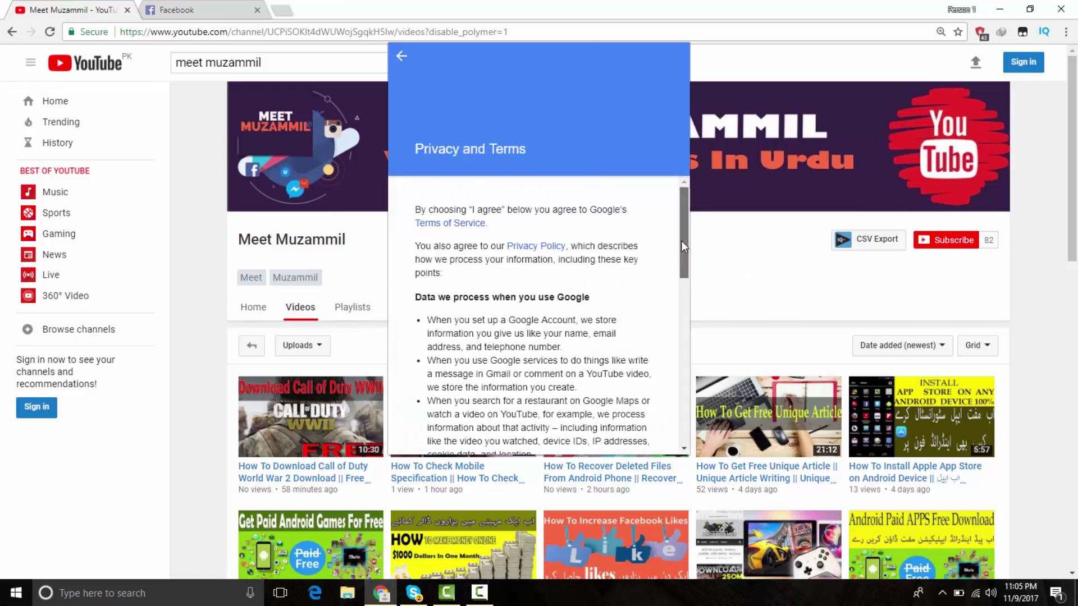
{"action": "left_click_drag", "start_coordinate": [682, 241], "coordinate": [686, 391]}
{"action": "scroll", "coordinate": [686, 391], "scroll_direction": "down", "scroll_amount": 2}
{"action": "left_click", "coordinate": [633, 424]}
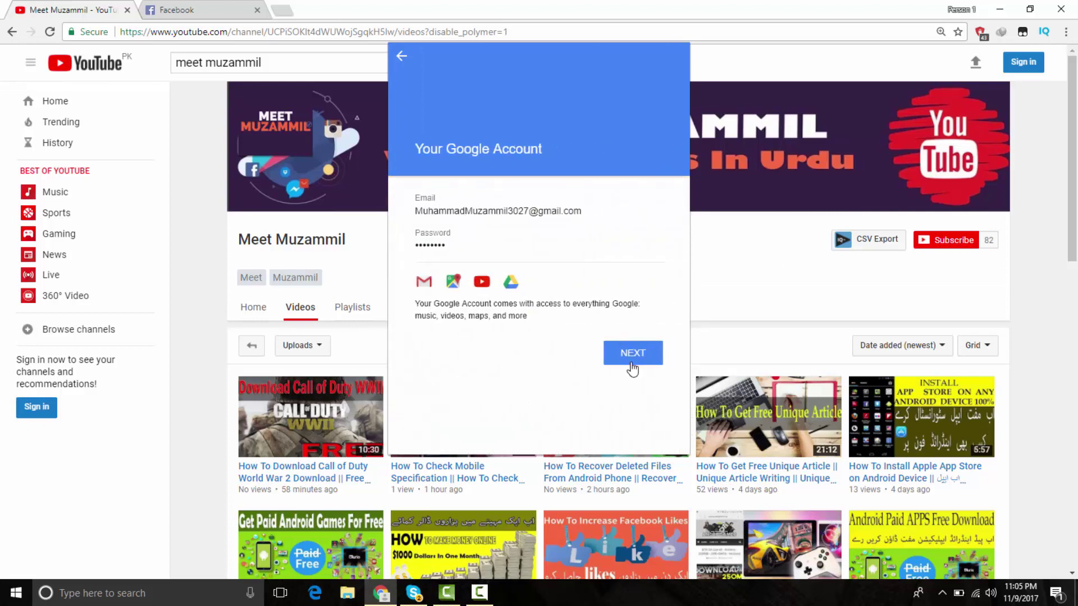
{"action": "left_click", "coordinate": [629, 361]}
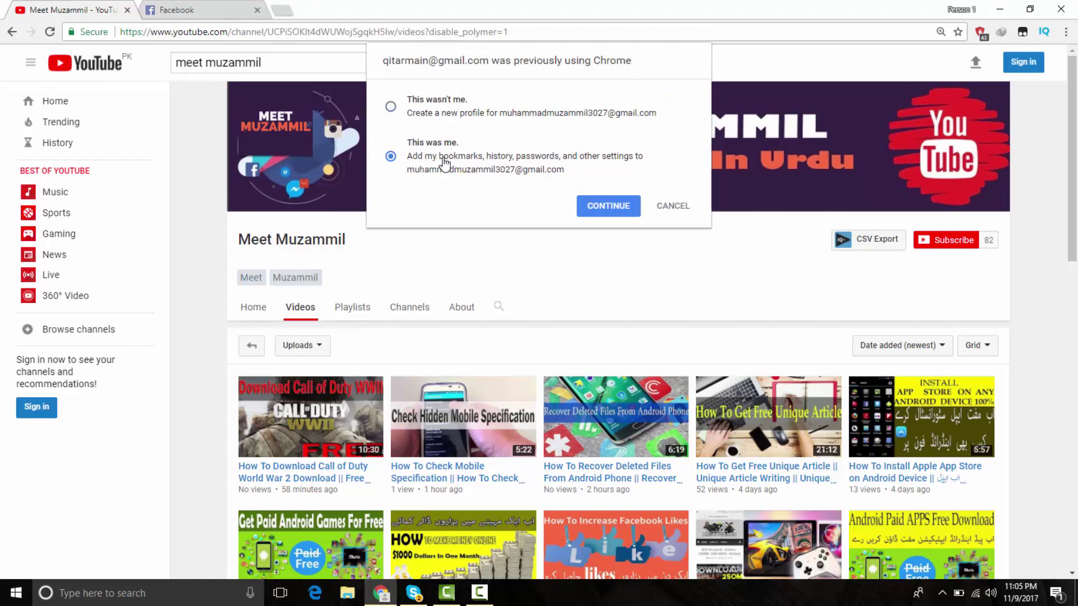
- Confirm 'This was me' so the existing browsing data merges into the new account
{"action": "left_click", "coordinate": [429, 117]}
{"action": "left_click", "coordinate": [424, 171]}
{"action": "left_click", "coordinate": [612, 208]}
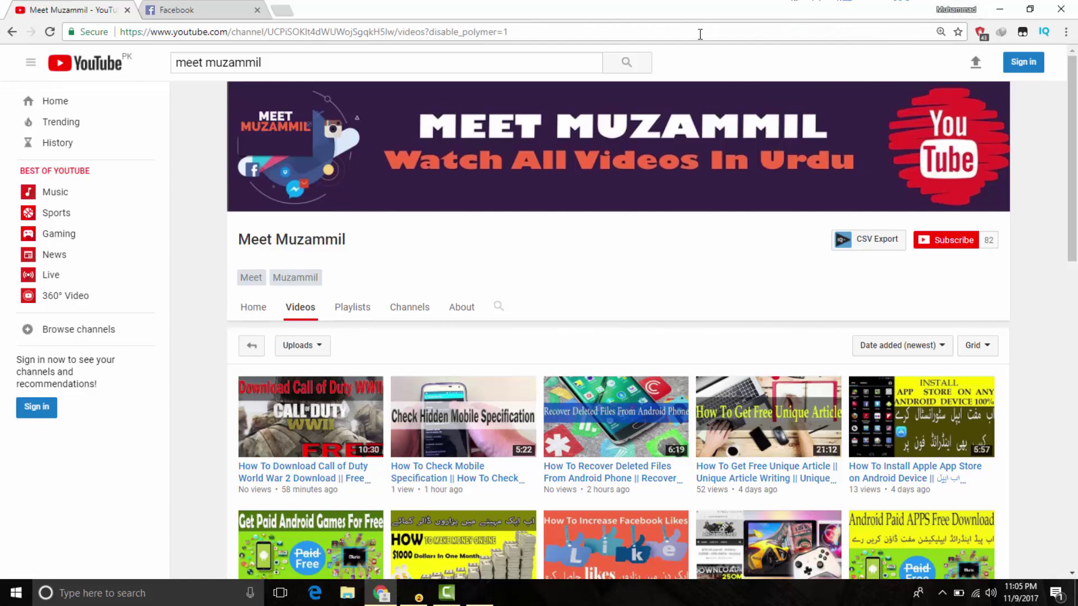
- Acknowledge that sync is on and open the signed-in profile's settings
{"action": "left_click", "coordinate": [960, 8]}
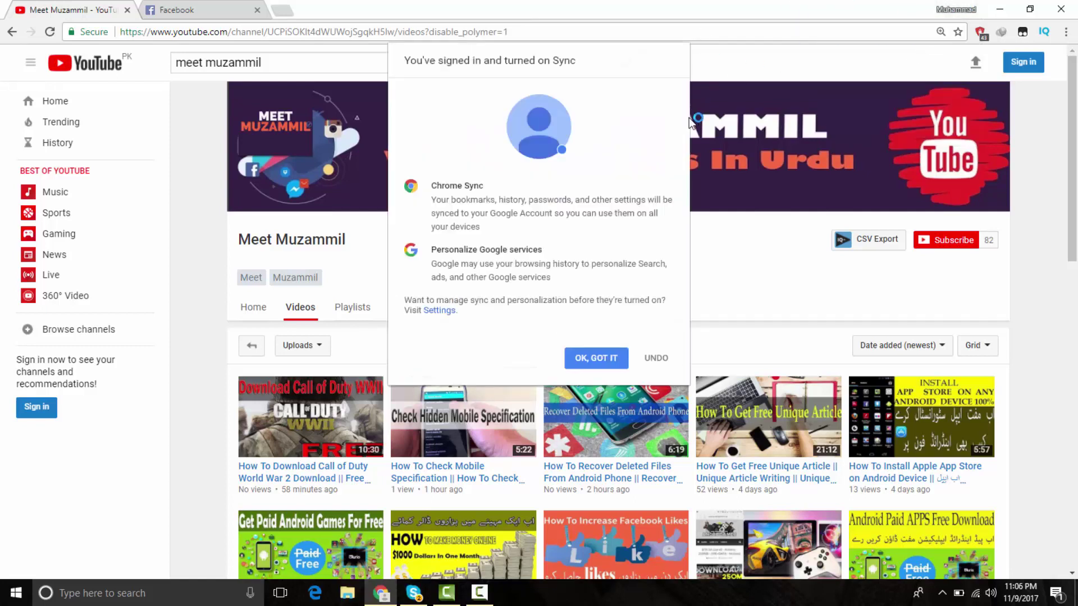
{"action": "left_click", "coordinate": [593, 354]}
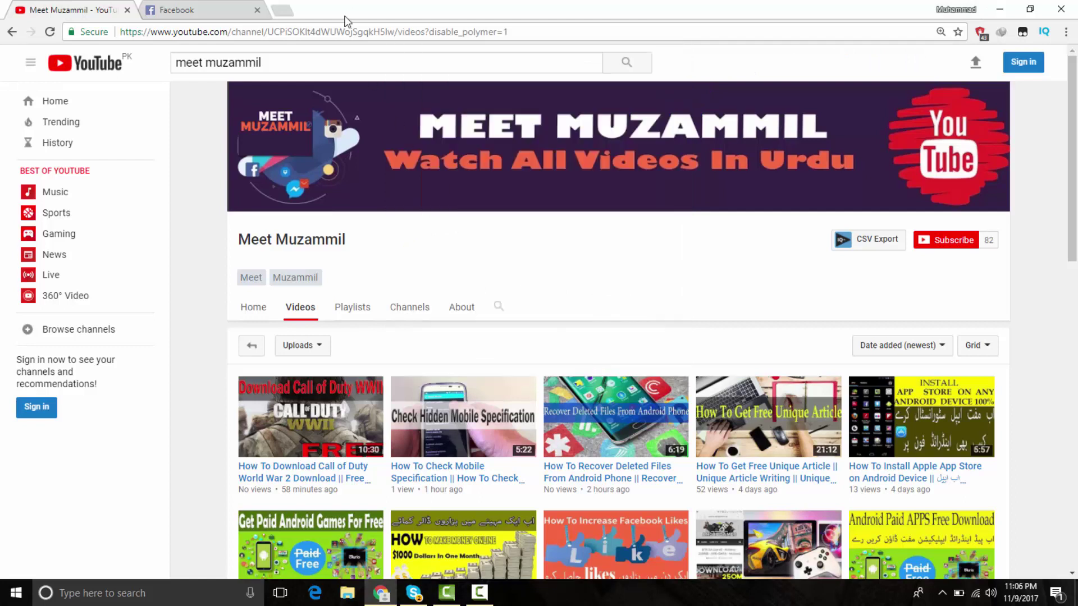
{"action": "left_click", "coordinate": [938, 9]}
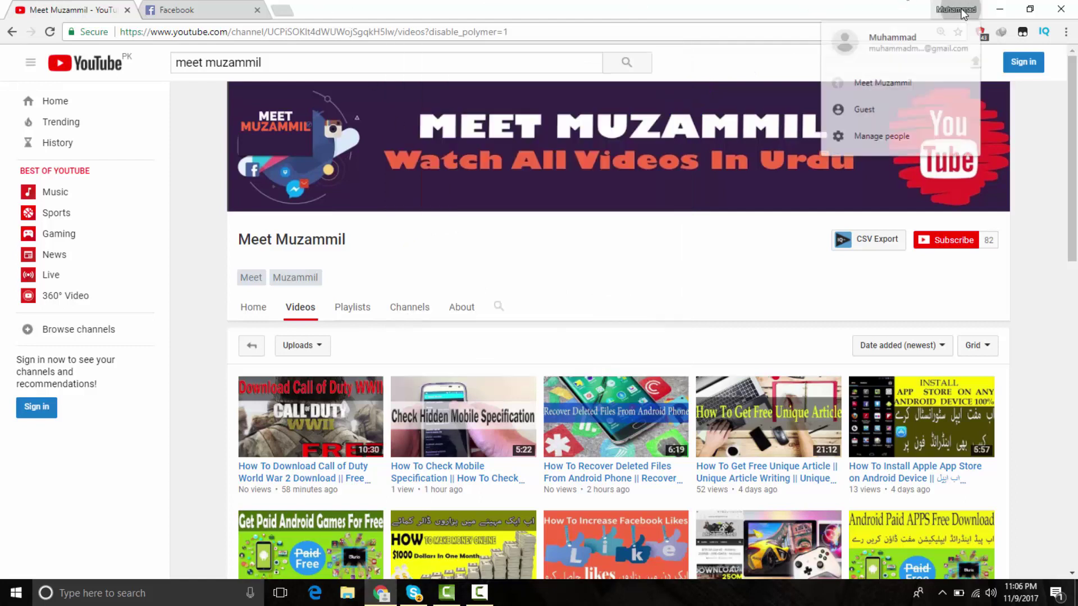
{"action": "left_click", "coordinate": [906, 47]}
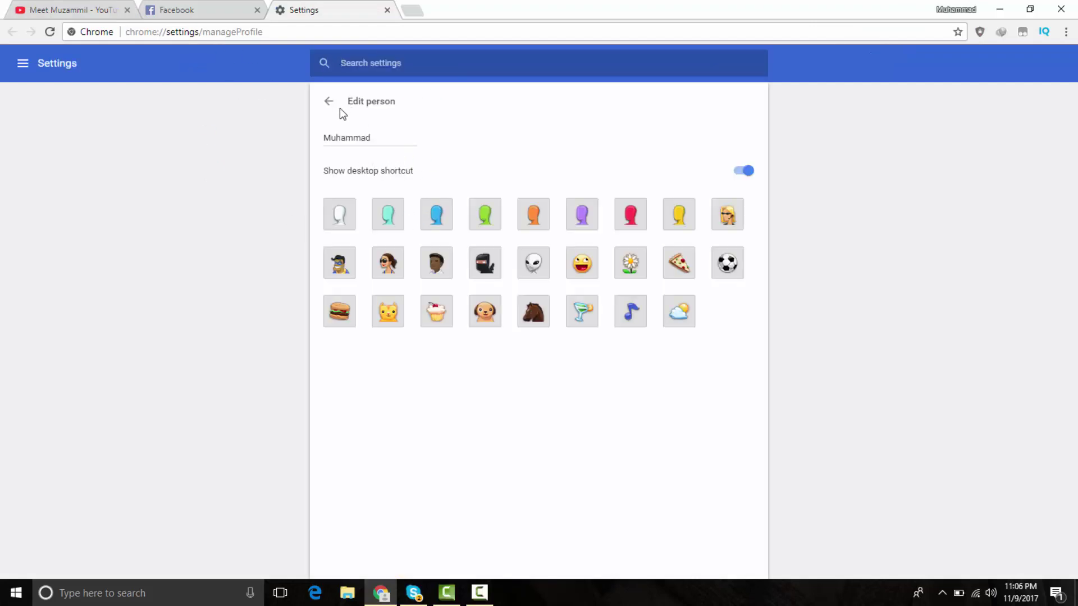
- Select and copy the account's email address on the People settings page
{"action": "left_click", "coordinate": [329, 103]}
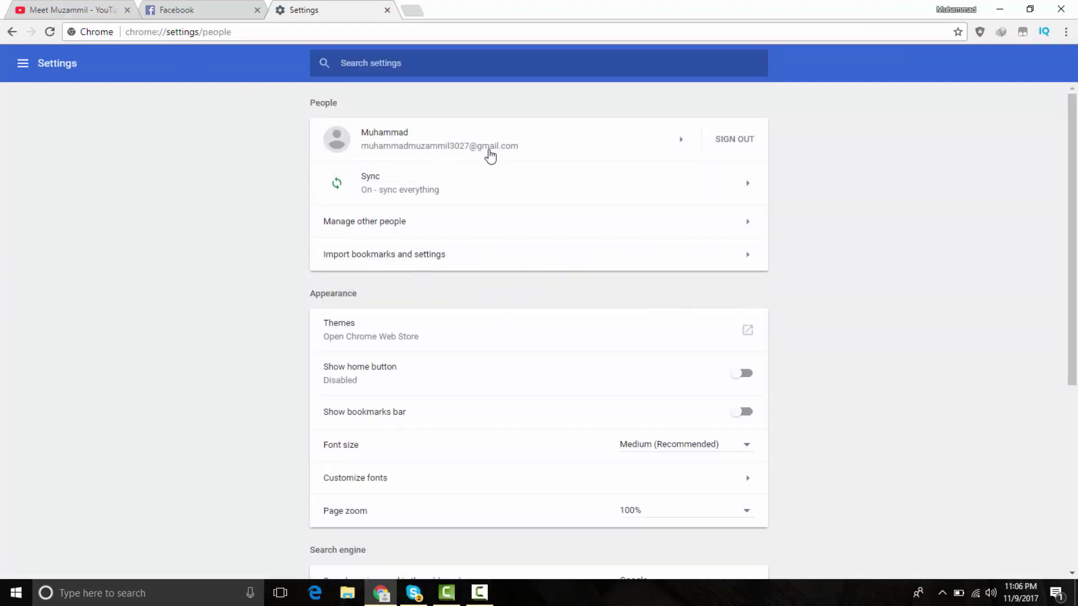
{"action": "left_click_drag", "start_coordinate": [519, 147], "coordinate": [364, 154]}
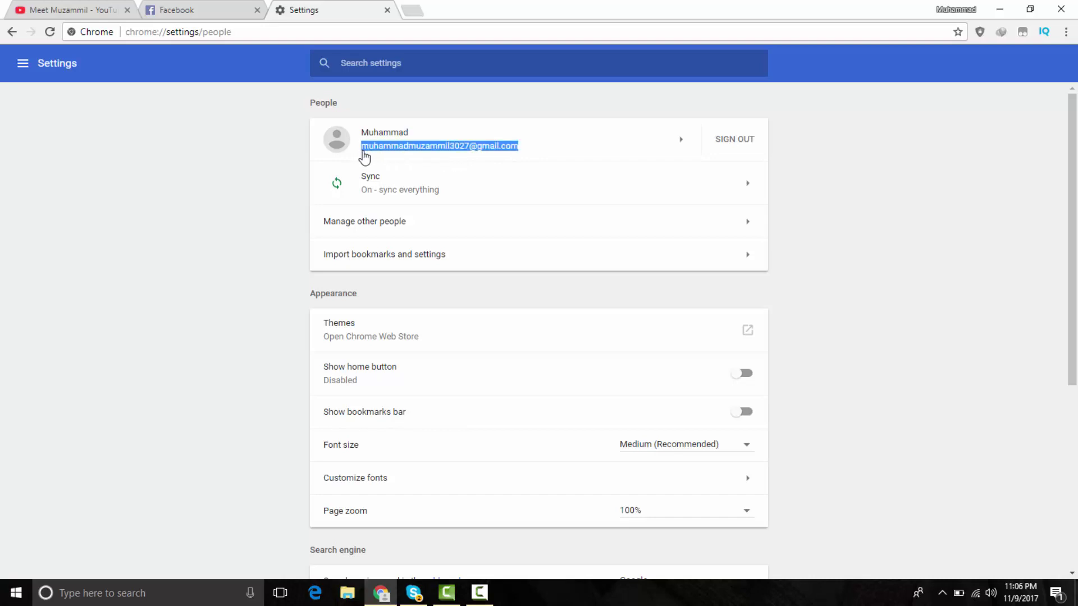
{"action": "left_click", "coordinate": [364, 159]}
{"action": "left_click", "coordinate": [365, 152]}
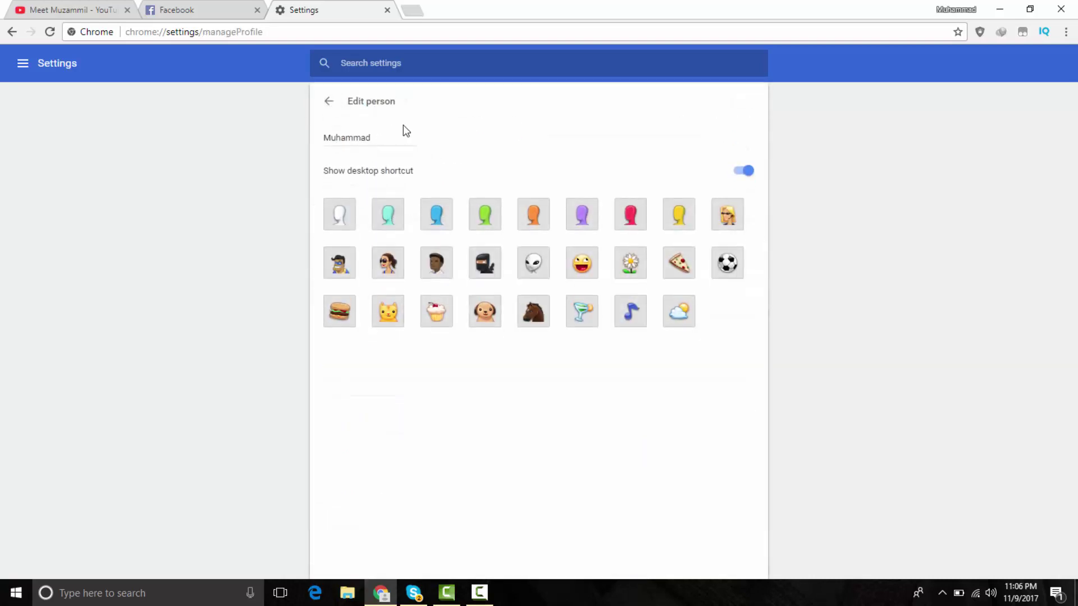
{"action": "left_click", "coordinate": [330, 107]}
{"action": "left_click_drag", "start_coordinate": [519, 140], "coordinate": [362, 155]}
{"action": "key", "text": "ctrl+c"}
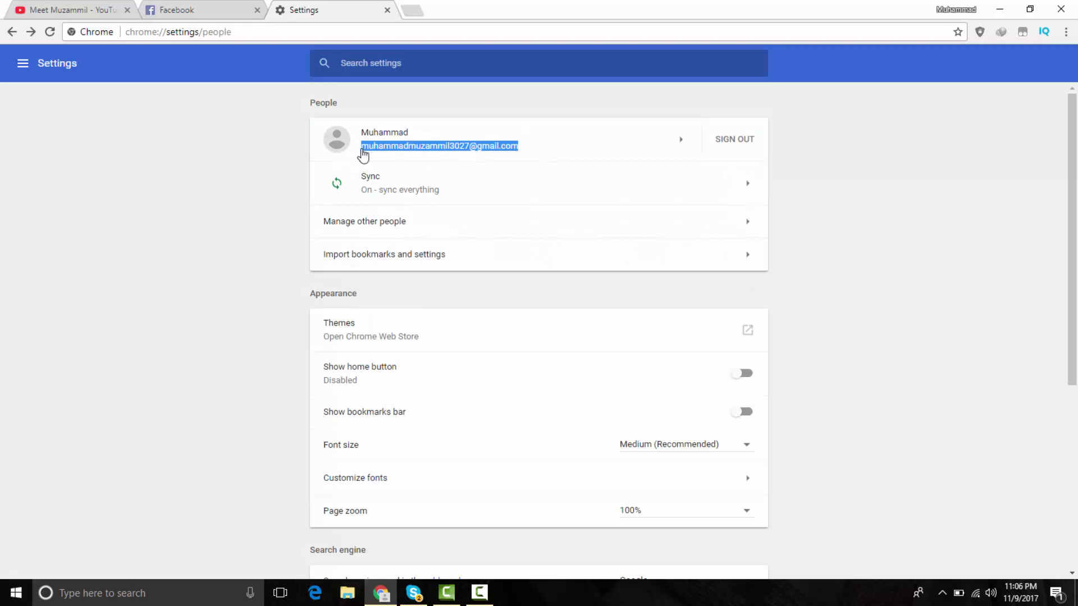
{"action": "key", "text": "ctrl+f"}
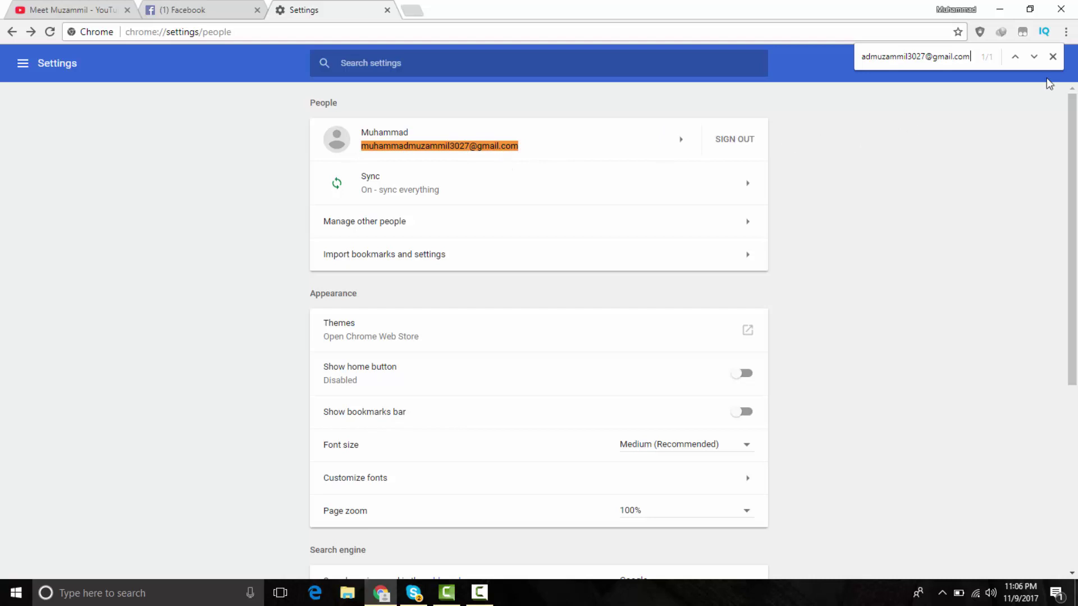
{"action": "left_click", "coordinate": [1053, 57]}
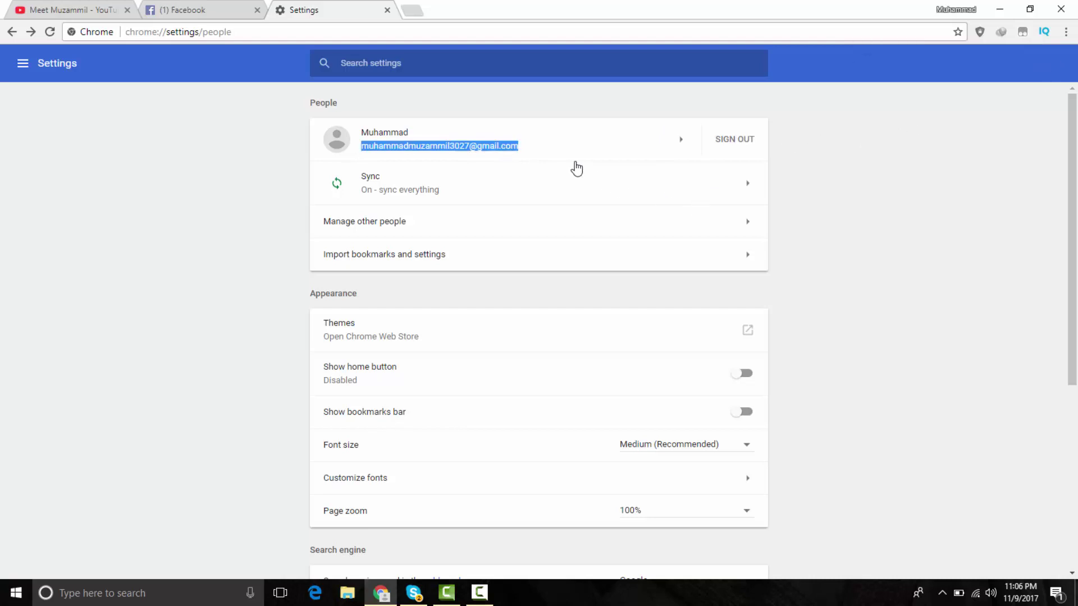
- Load gmail.com in a new incognito window
{"action": "key", "text": "ctrl+shift+n"}
{"action": "type", "text": "gmail.com"}
{"action": "key", "text": "Return"}
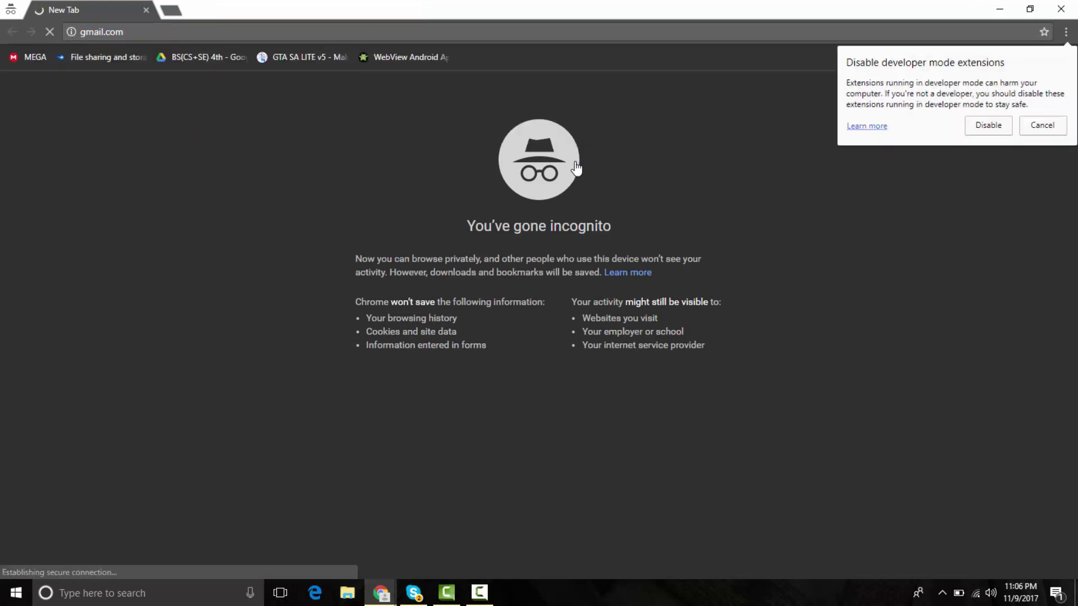
- Sign in to Gmail with the pasted account email and its password
{"action": "left_click", "coordinate": [1045, 128]}
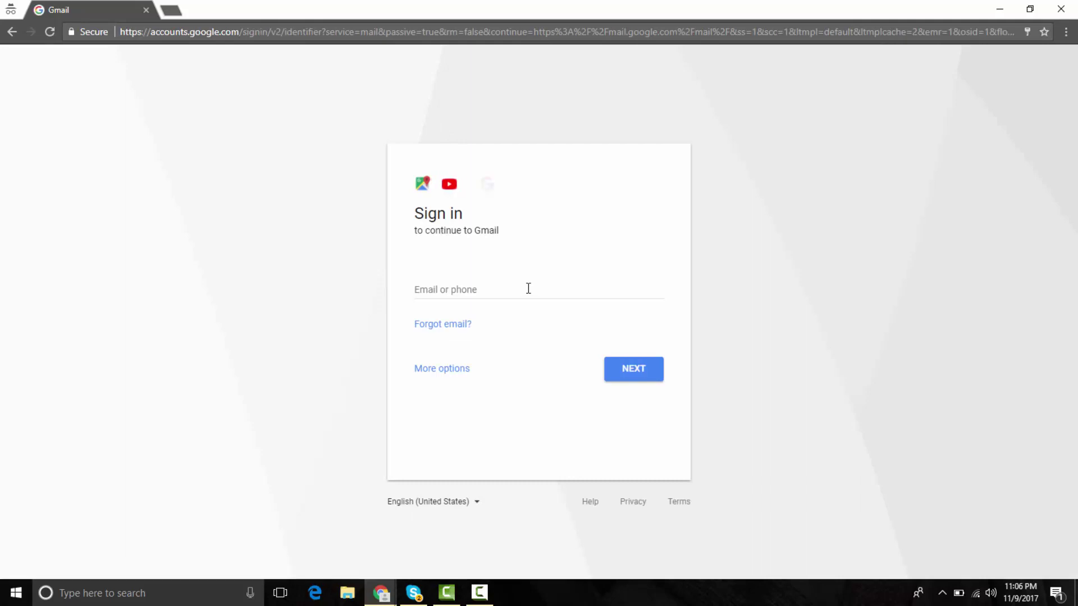
{"action": "left_click", "coordinate": [529, 289]}
{"action": "key", "text": "ctrl+v"}
{"action": "key", "text": "Return"}
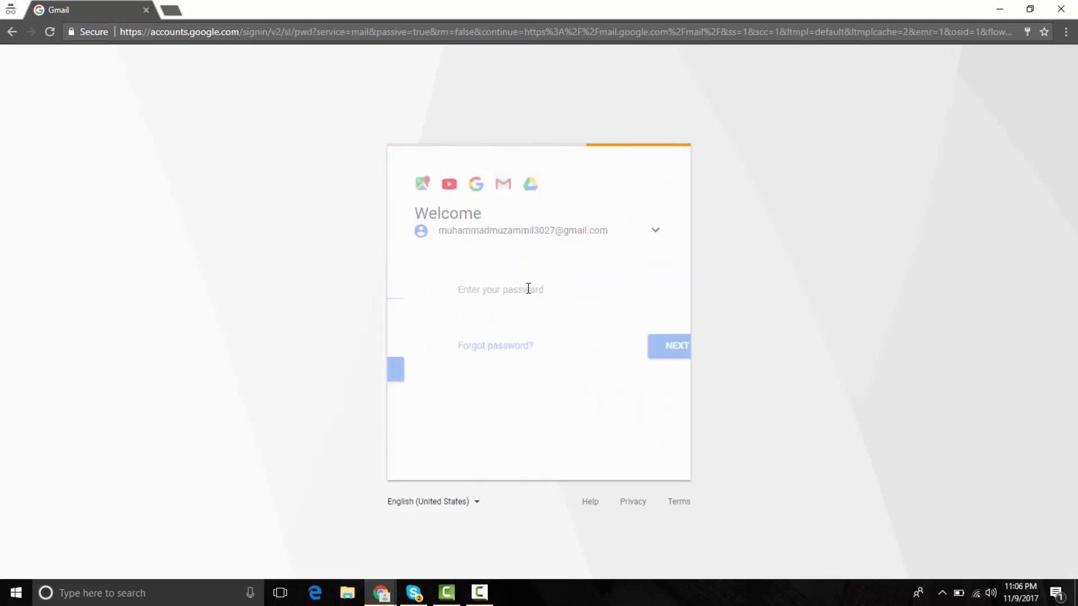
{"action": "type", "text": "••••••••"}
{"action": "key", "text": "Return"}
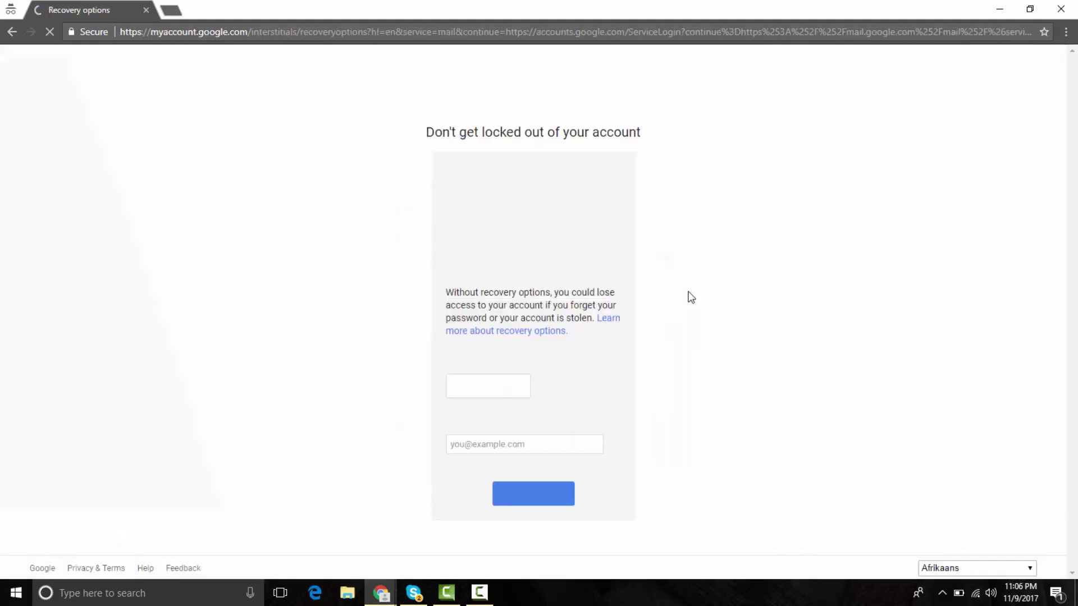
- Enter the backup Gmail address as the recovery email, fixing typos, and save it
{"action": "left_click", "coordinate": [494, 447]}
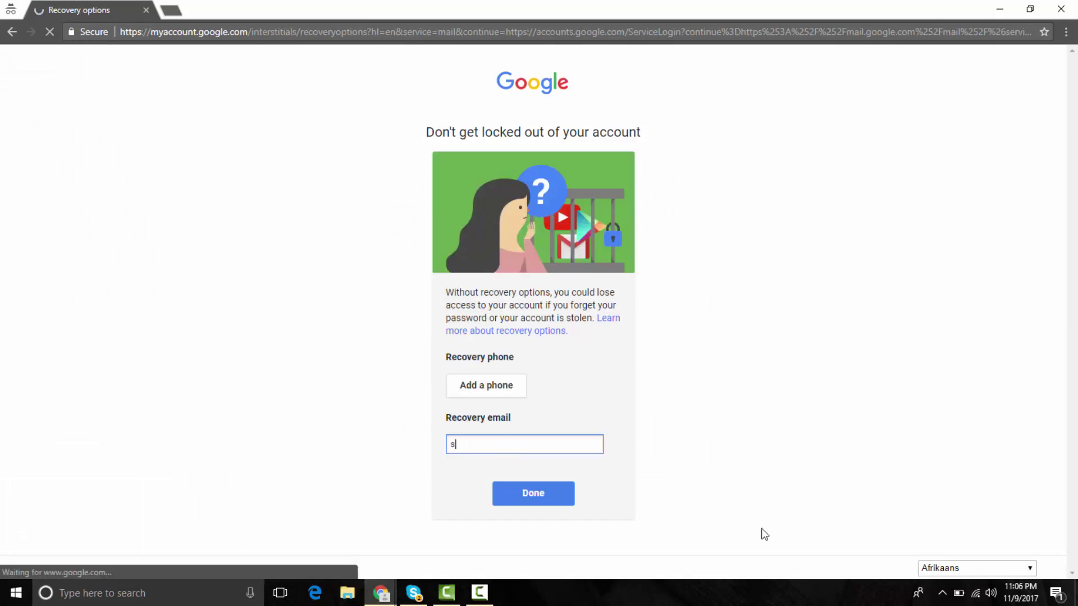
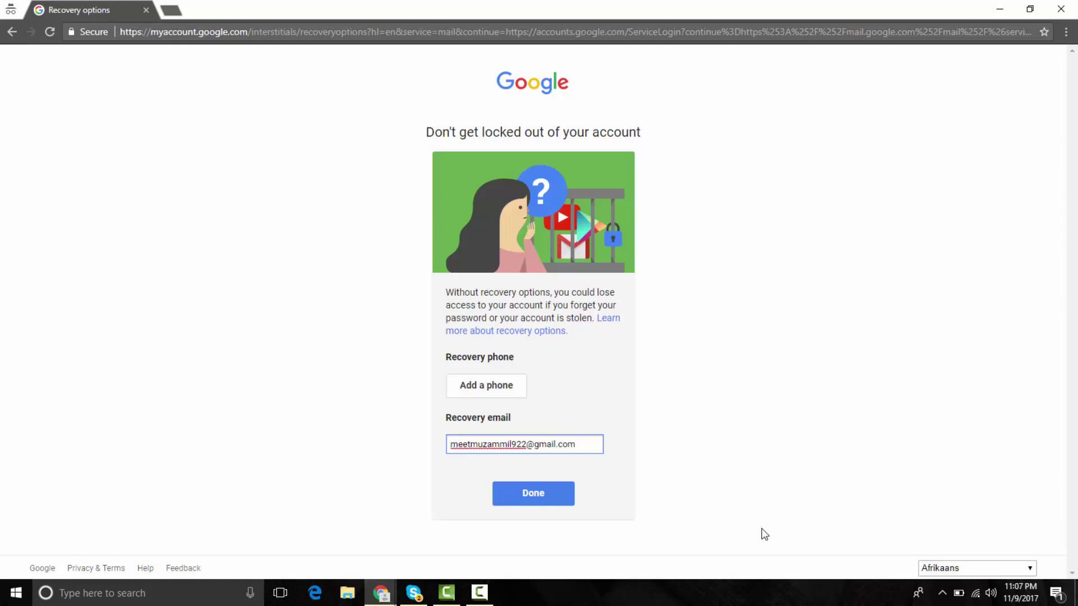
{"action": "key", "text": "ctrl+a"}
{"action": "key", "text": "BackSpace"}
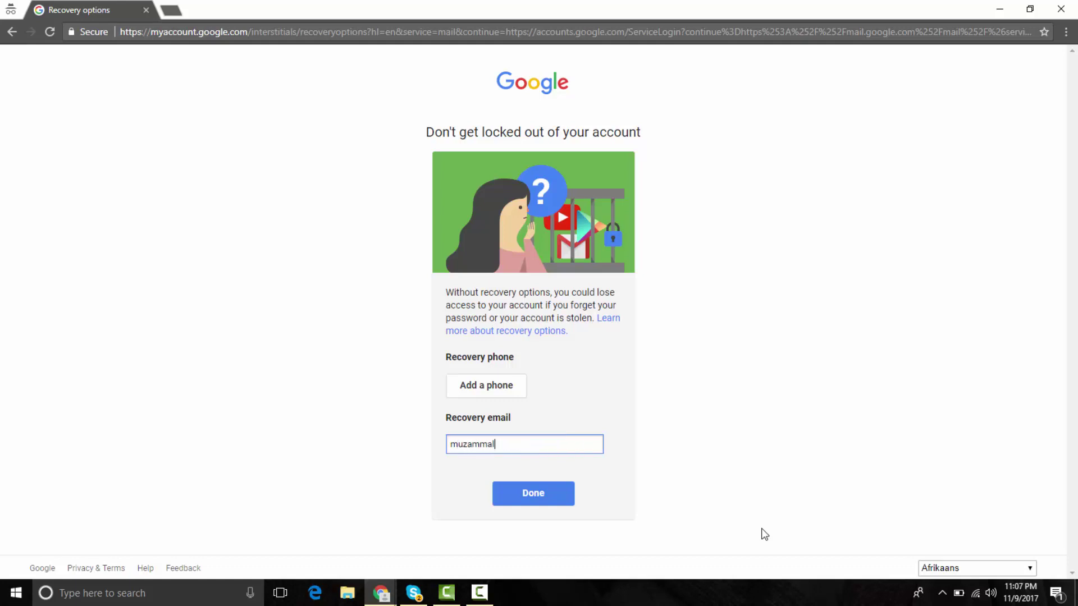
{"action": "key", "text": "ctrl+a"}
{"action": "key", "text": "BackSpace"}
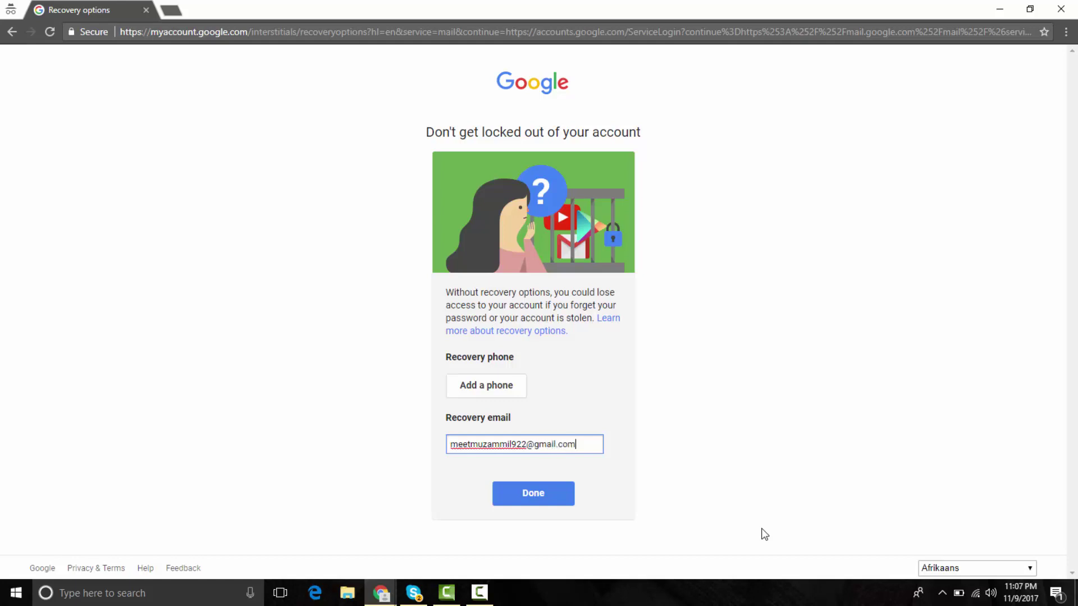
{"action": "left_click", "coordinate": [542, 497]}
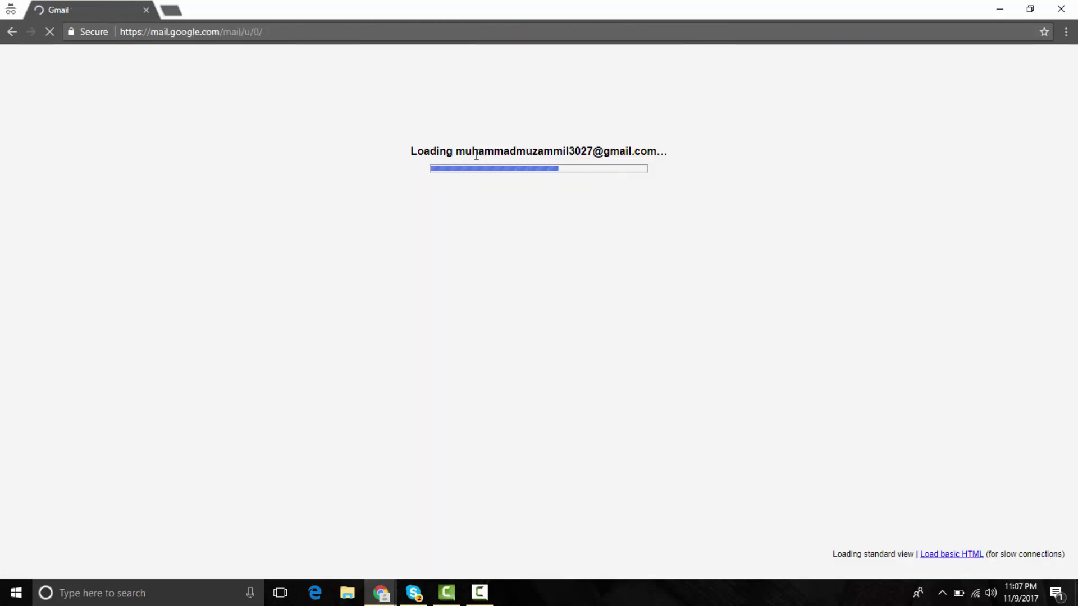
- Open Google's welcome email and copy the account address from the avatar popup
{"action": "left_click_drag", "start_coordinate": [458, 151], "coordinate": [679, 151]}
{"action": "key", "text": "ctrl+c"}
{"action": "left_click", "coordinate": [529, 138]}
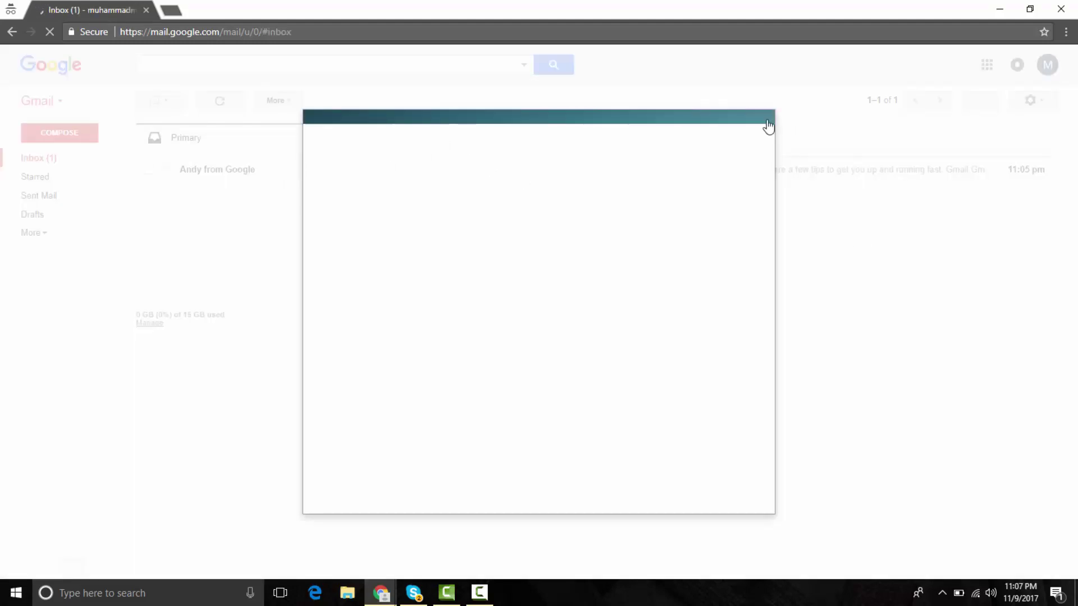
{"action": "left_click", "coordinate": [768, 127]}
{"action": "left_click", "coordinate": [417, 169]}
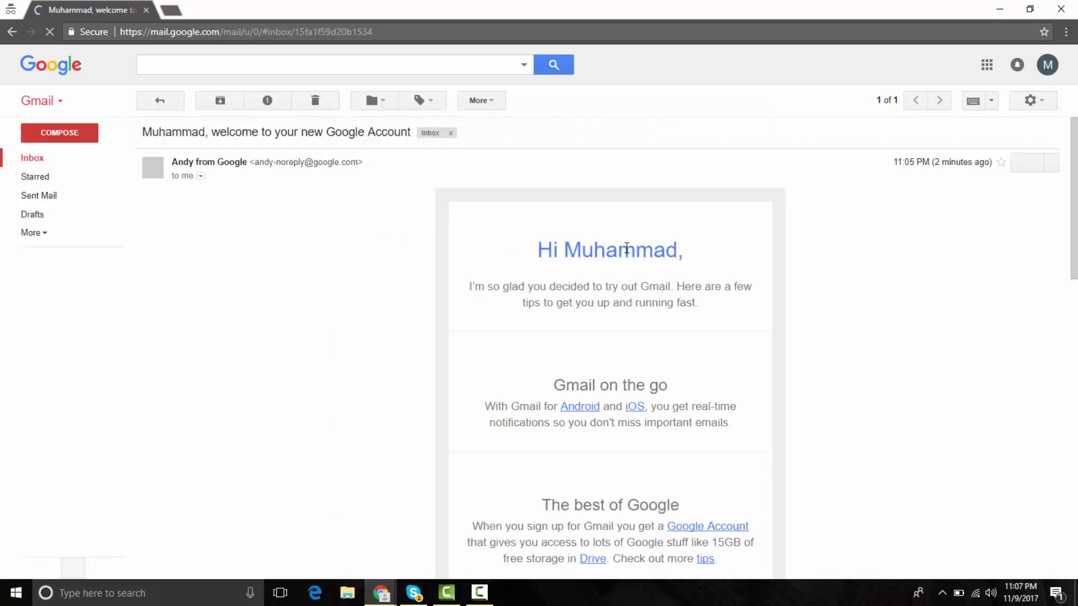
{"action": "triple_click", "coordinate": [573, 260]}
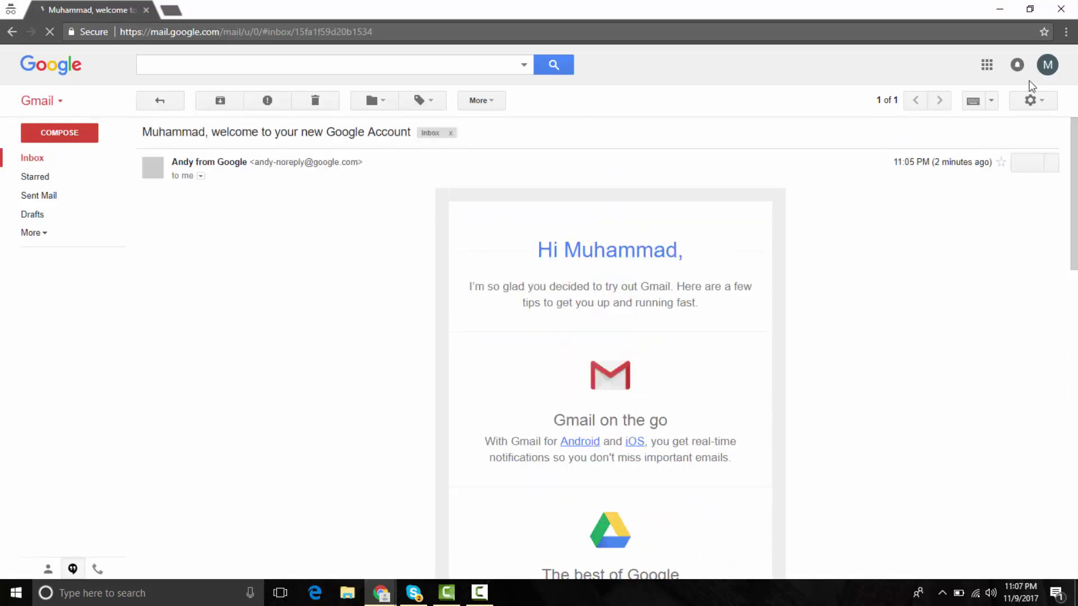
{"action": "left_click", "coordinate": [1045, 66]}
{"action": "triple_click", "coordinate": [919, 114]}
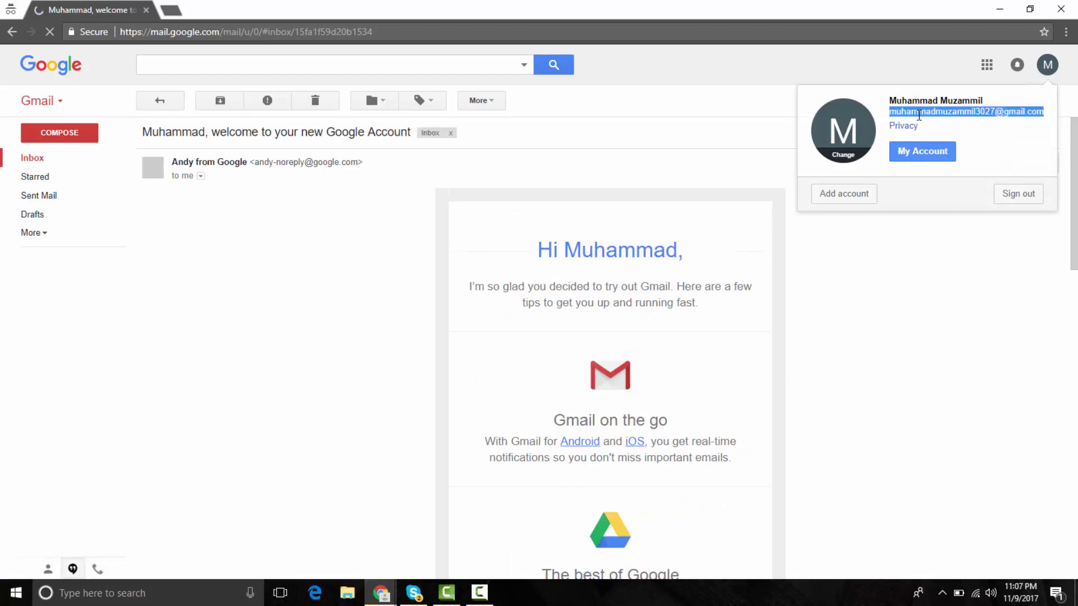
{"action": "key", "text": "Escape"}
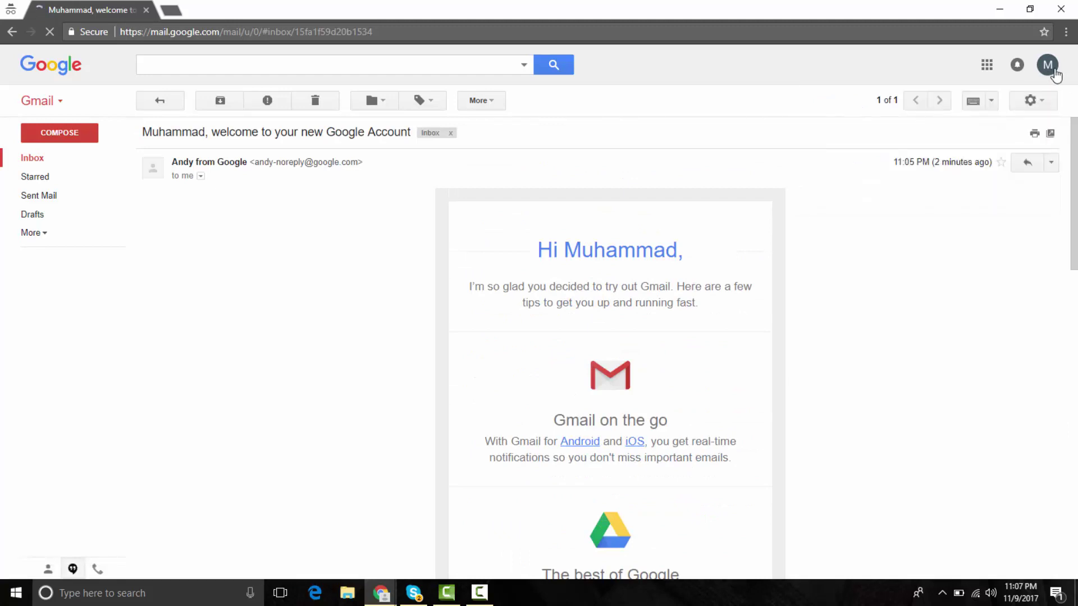
- Close the account popup, minimize Gmail and return to the Chrome settings tab
{"action": "left_click", "coordinate": [1049, 68]}
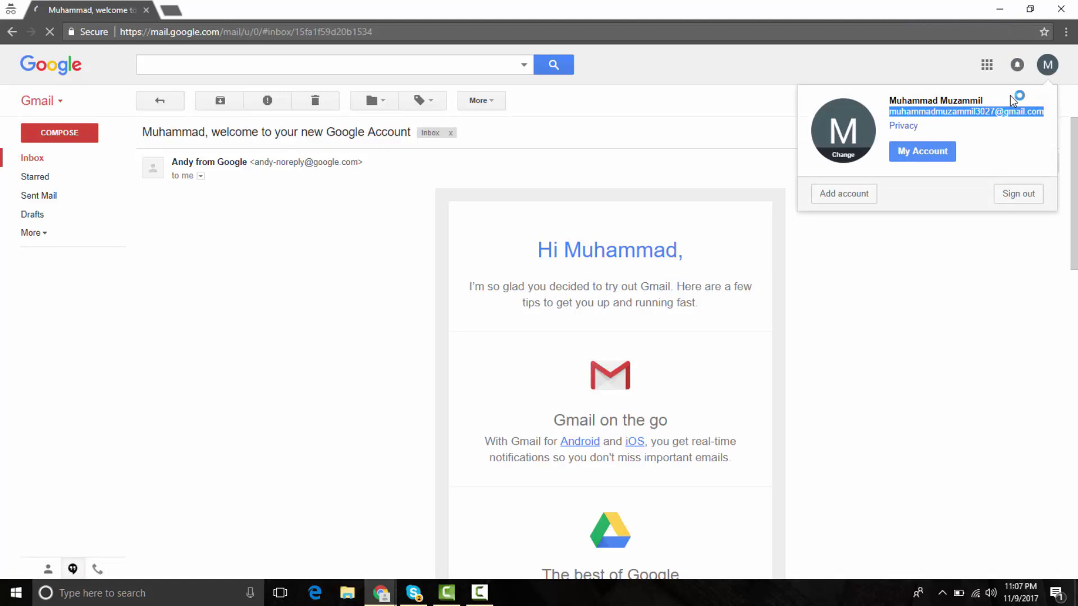
{"action": "key", "text": "ctrl+f"}
{"action": "key", "text": "Home"}
{"action": "left_click", "coordinate": [883, 420]}
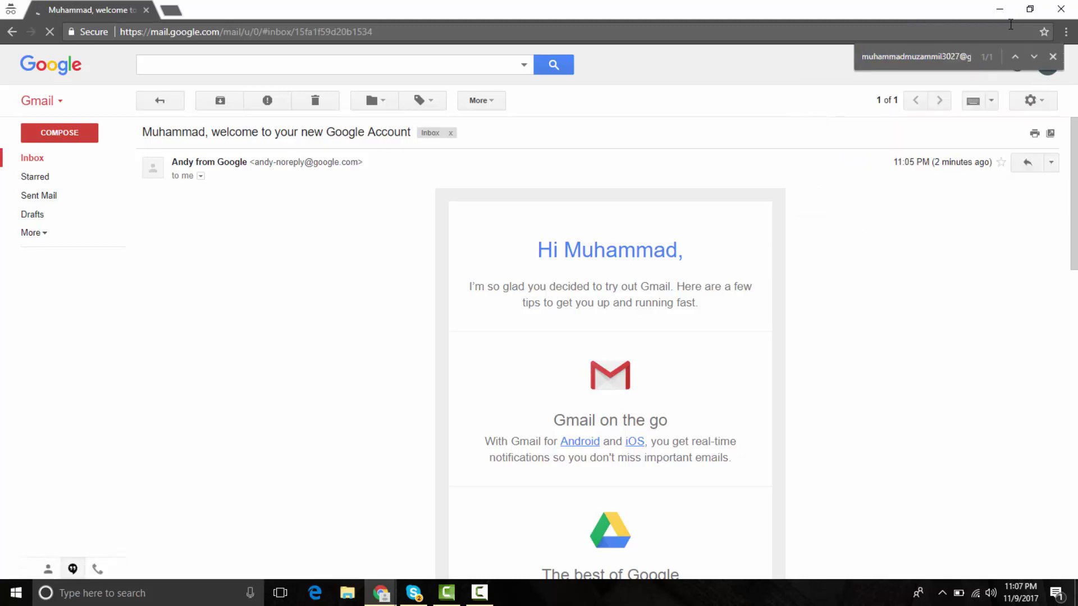
{"action": "left_click", "coordinate": [999, 9]}
{"action": "left_click", "coordinate": [186, 10]}
{"action": "left_click", "coordinate": [337, 9]}
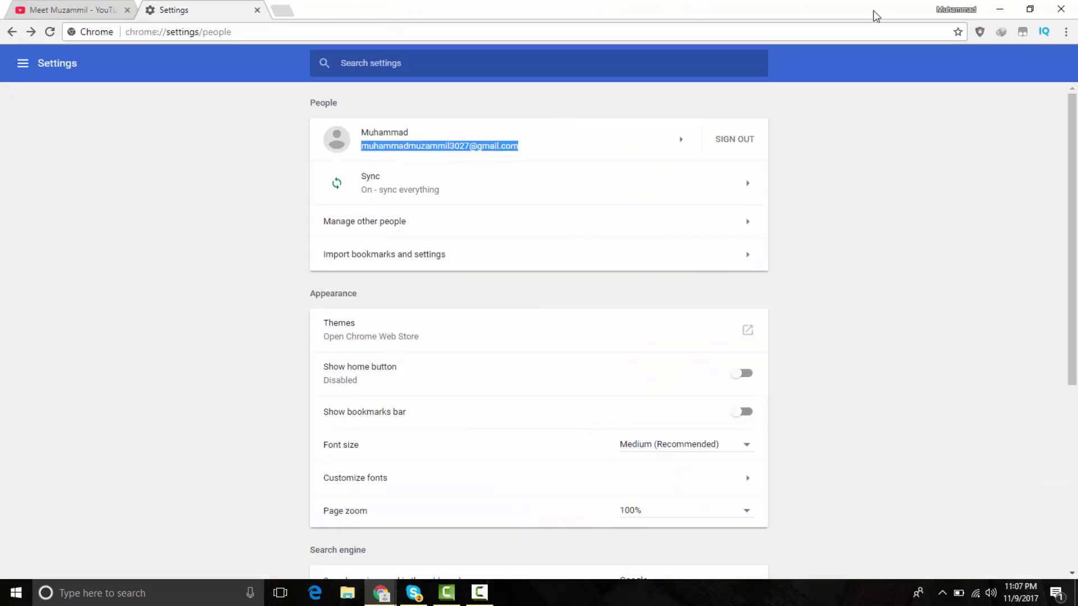
- Sign the new account out of Chrome, minimize the browser and refresh the desktop
{"action": "left_click", "coordinate": [725, 140]}
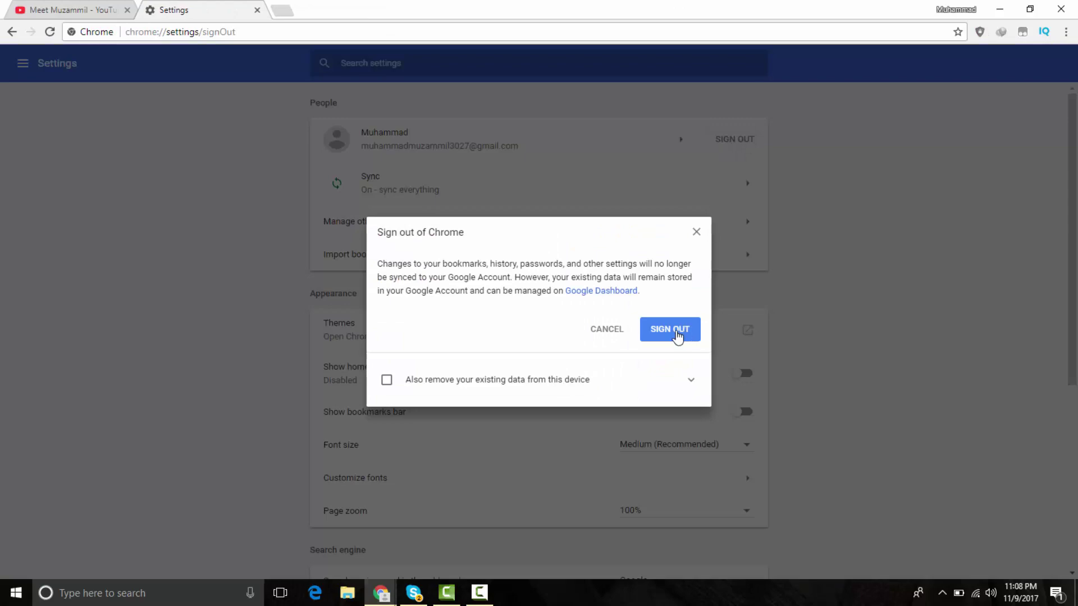
{"action": "left_click", "coordinate": [675, 335]}
{"action": "left_click", "coordinate": [991, 7]}
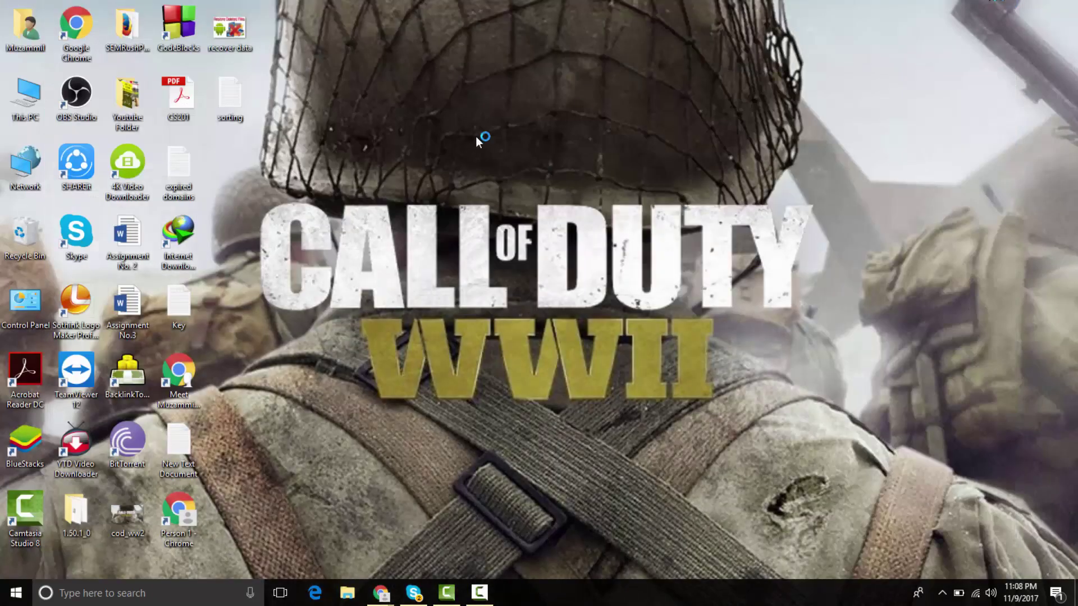
{"action": "right_click", "coordinate": [470, 149]}
{"action": "left_click", "coordinate": [524, 192]}
- Paste the copied email address as the first line of the Key file and close it
{"action": "double_click", "coordinate": [184, 308]}
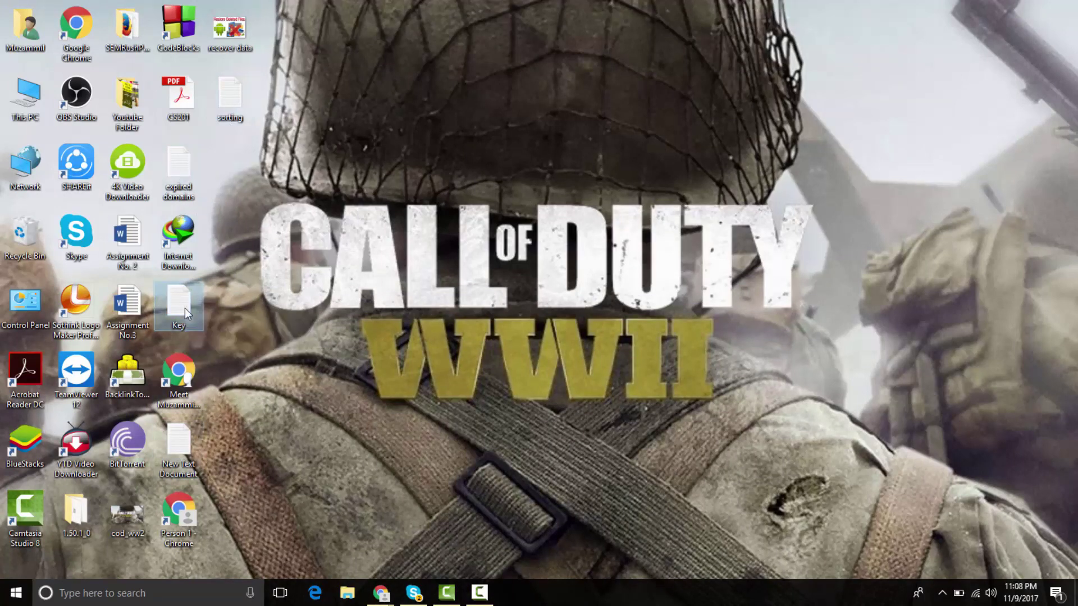
{"action": "key", "text": "Return"}
{"action": "key", "text": "Up"}
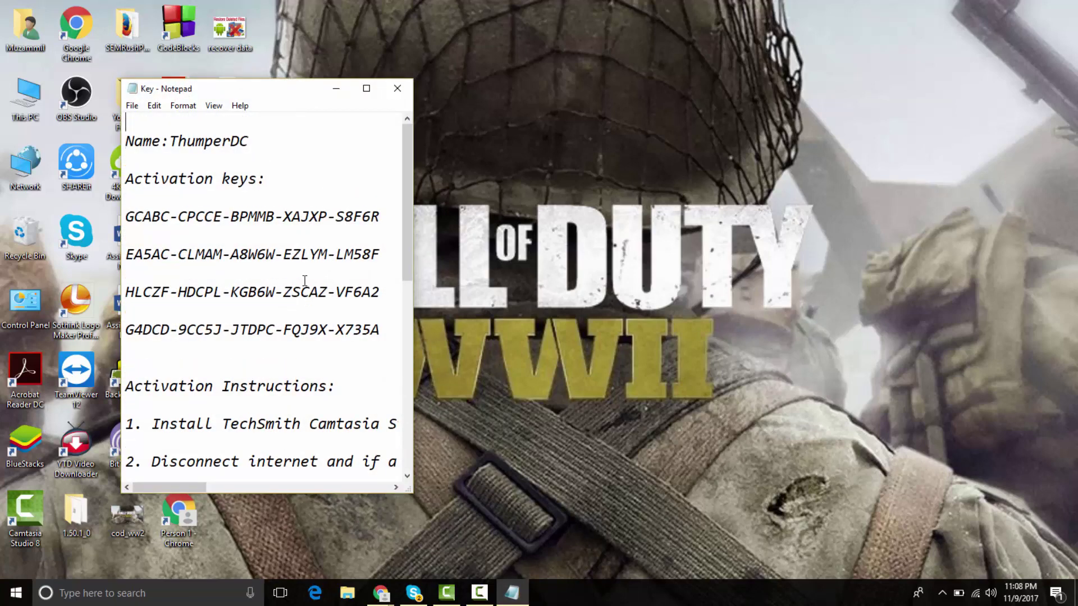
{"action": "key", "text": "ctrl+v"}
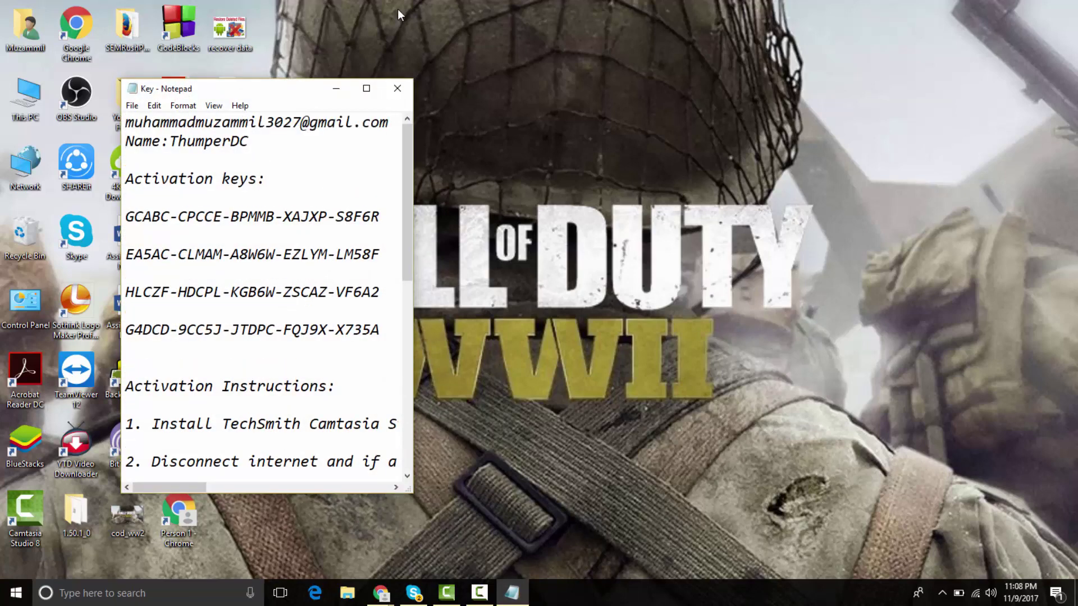
{"action": "left_click", "coordinate": [397, 88]}
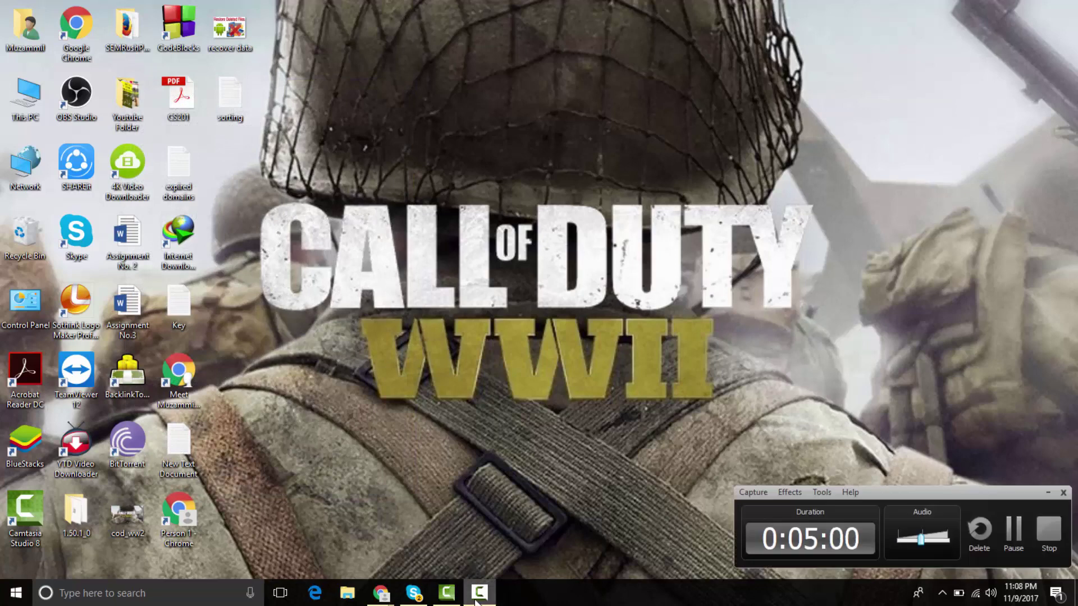
- Return Gmail to the inbox, close its window and refresh the desktop
{"action": "mouse_move", "coordinate": [380, 594]}
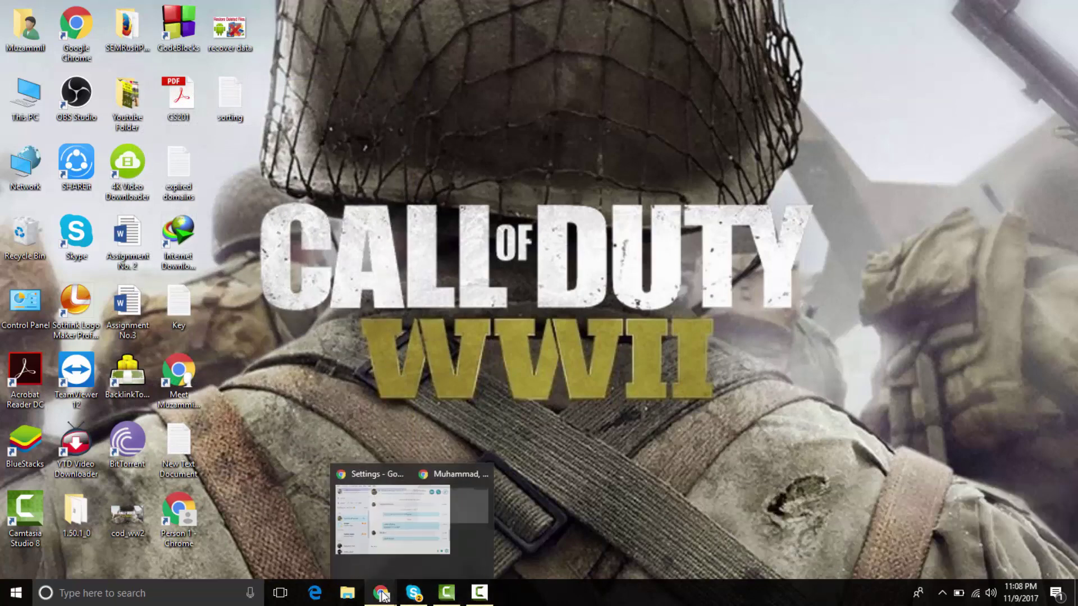
{"action": "left_click", "coordinate": [450, 534]}
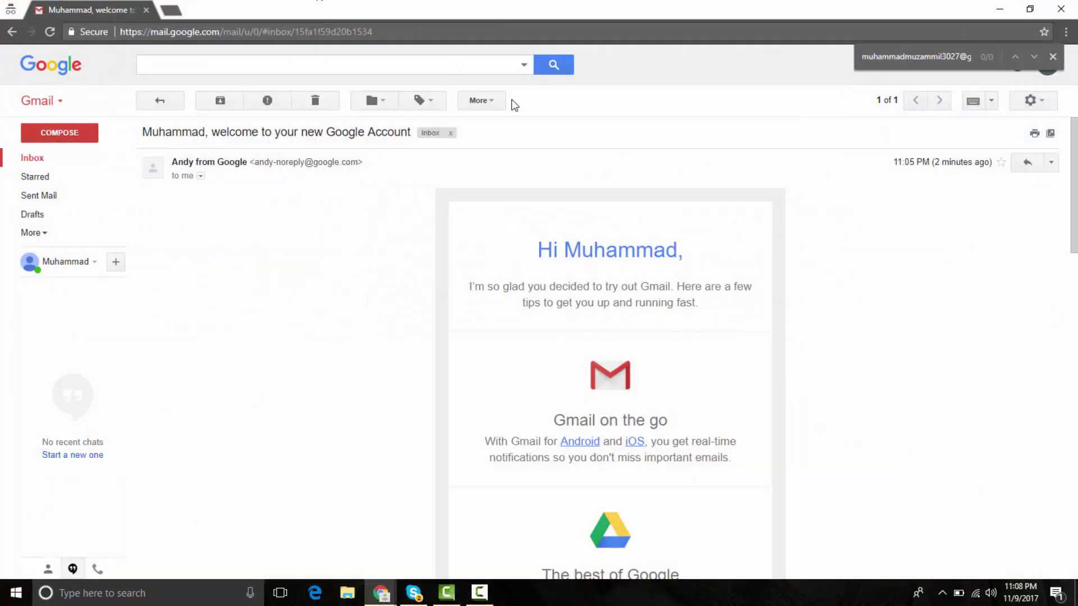
{"action": "left_click", "coordinate": [25, 158]}
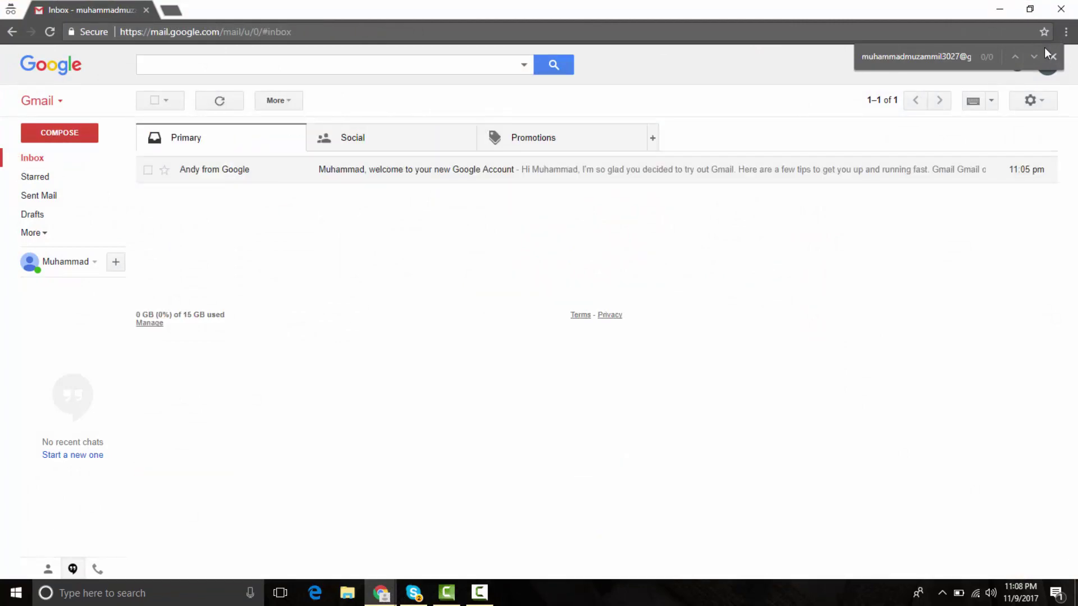
{"action": "left_click", "coordinate": [1061, 9]}
{"action": "right_click", "coordinate": [618, 131]}
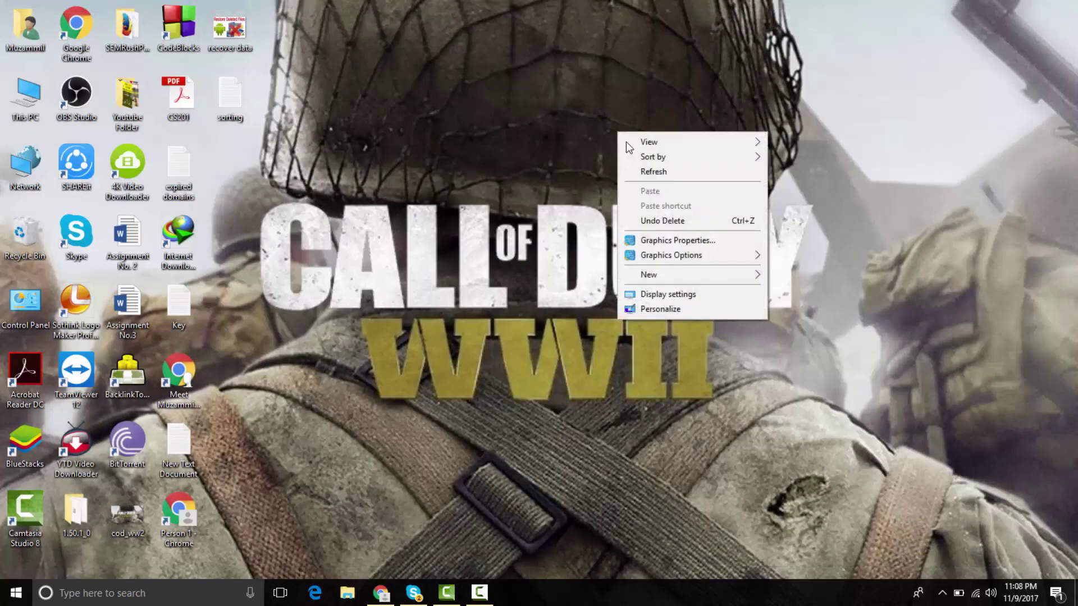
{"action": "left_click", "coordinate": [660, 174]}
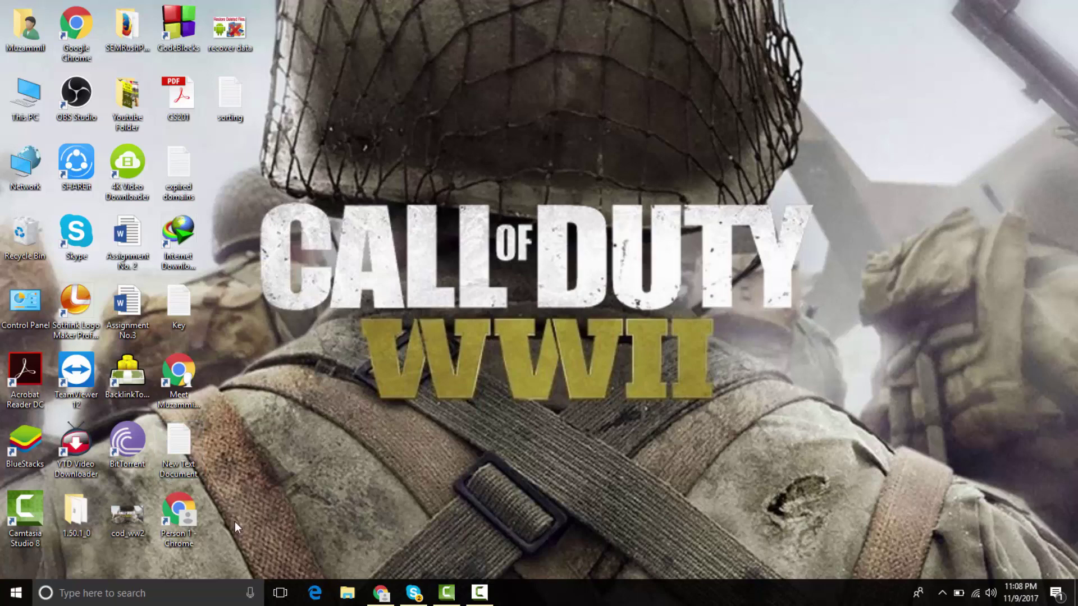
- Load gmail.com in a new Microsoft Edge window
{"action": "left_click", "coordinate": [315, 594]}
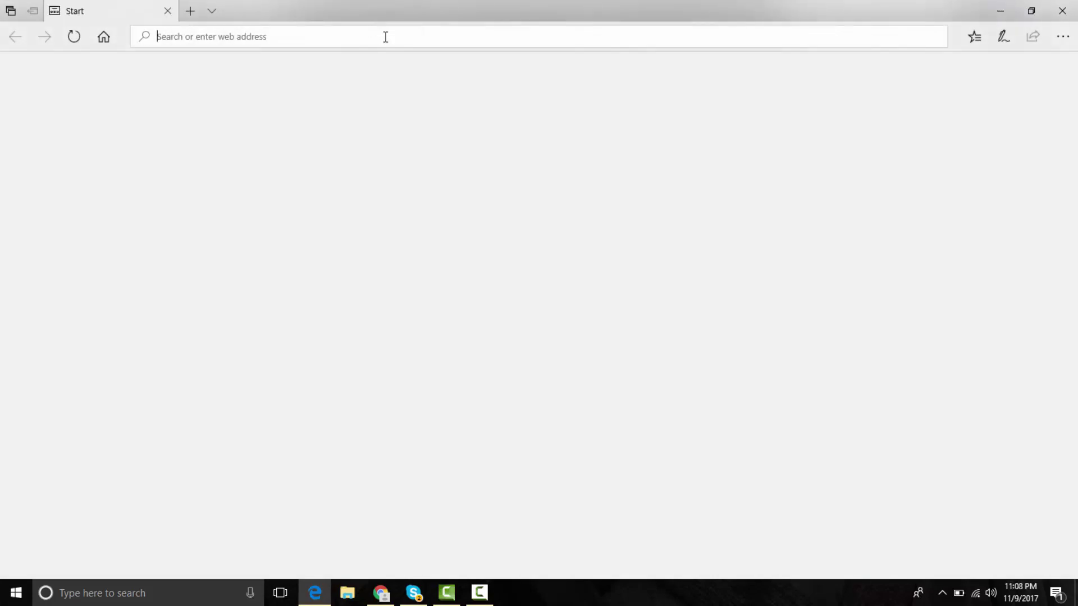
{"action": "type", "text": "gmail.com"}
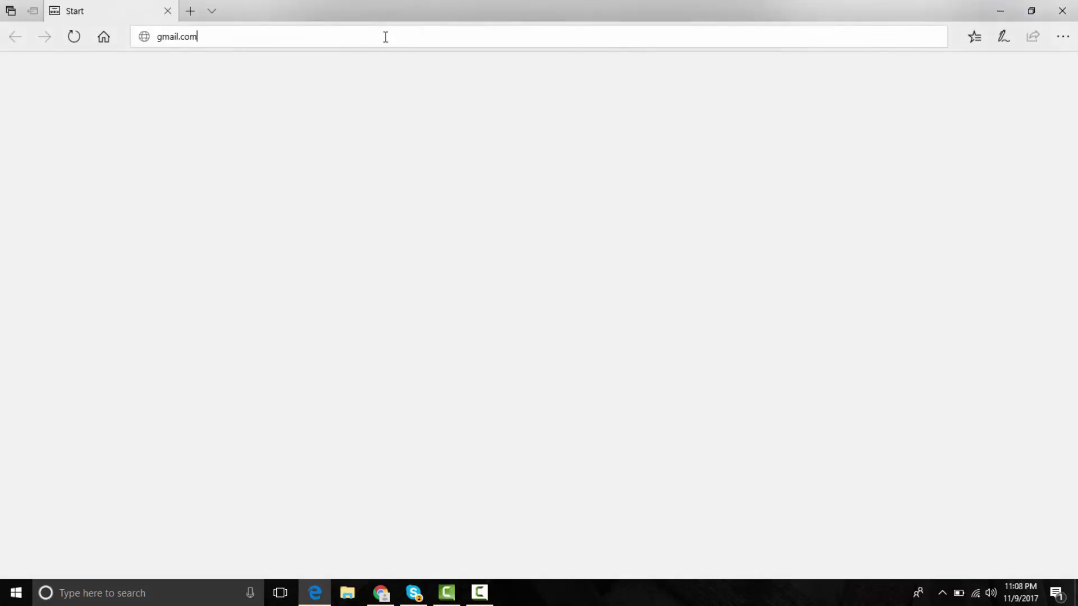
{"action": "key", "text": "Return"}
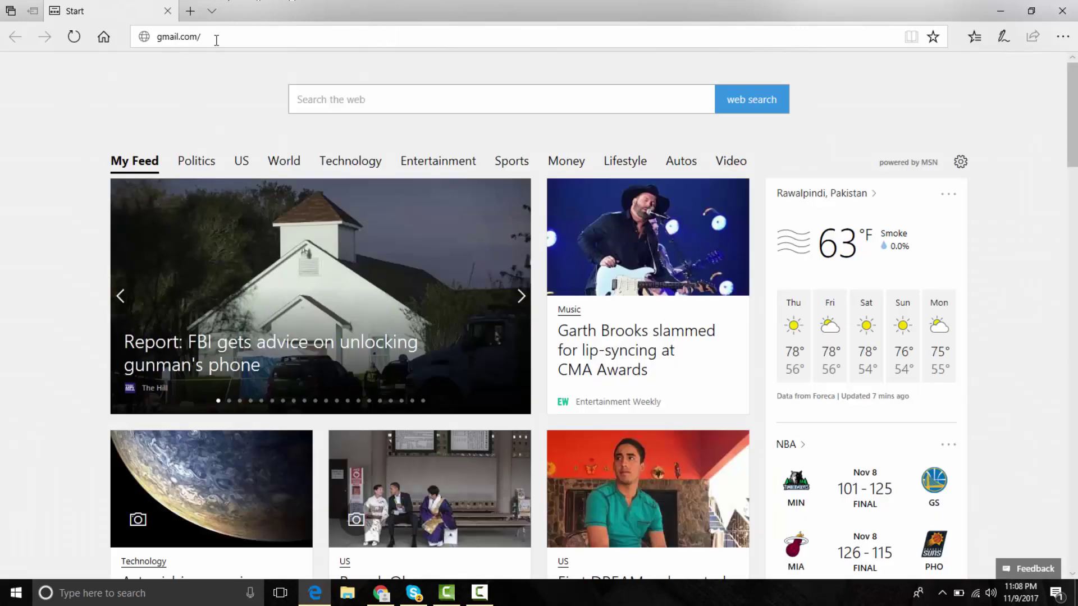
{"action": "left_click", "coordinate": [161, 38]}
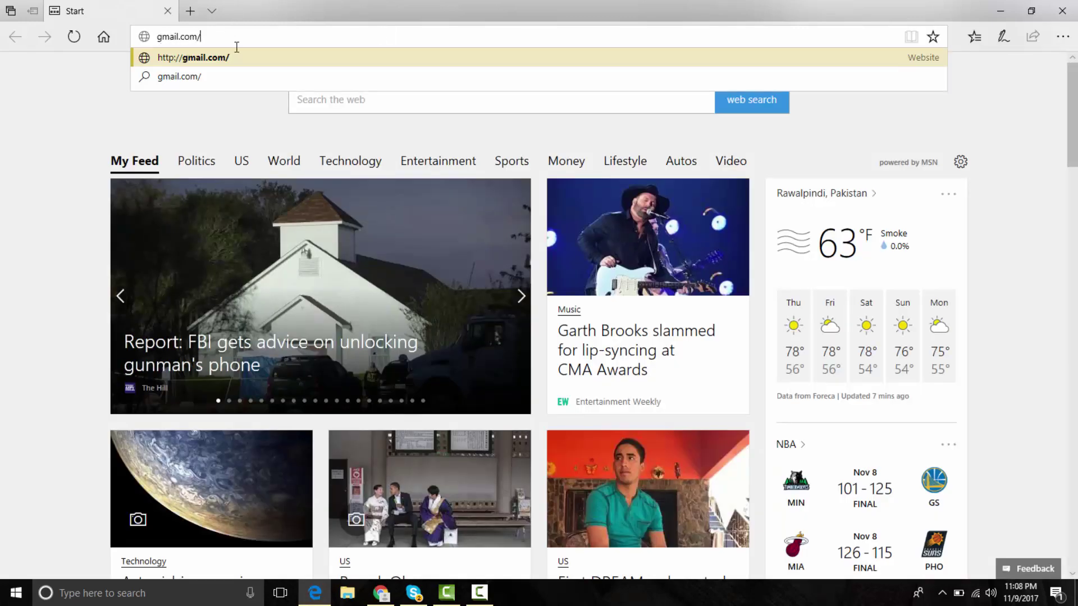
{"action": "left_click", "coordinate": [247, 65]}
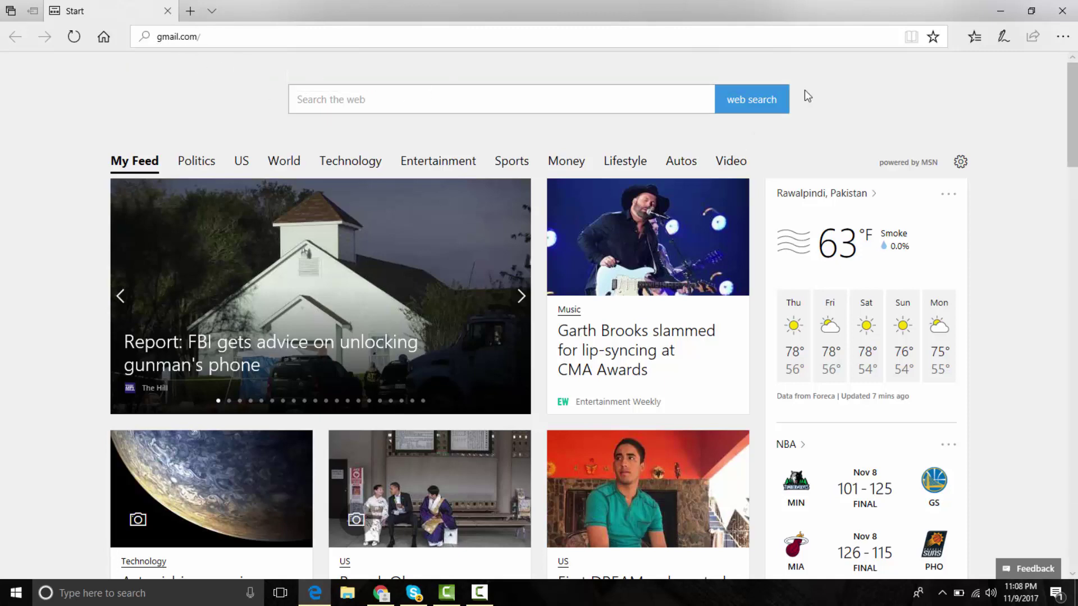
{"action": "left_click", "coordinate": [999, 11]}
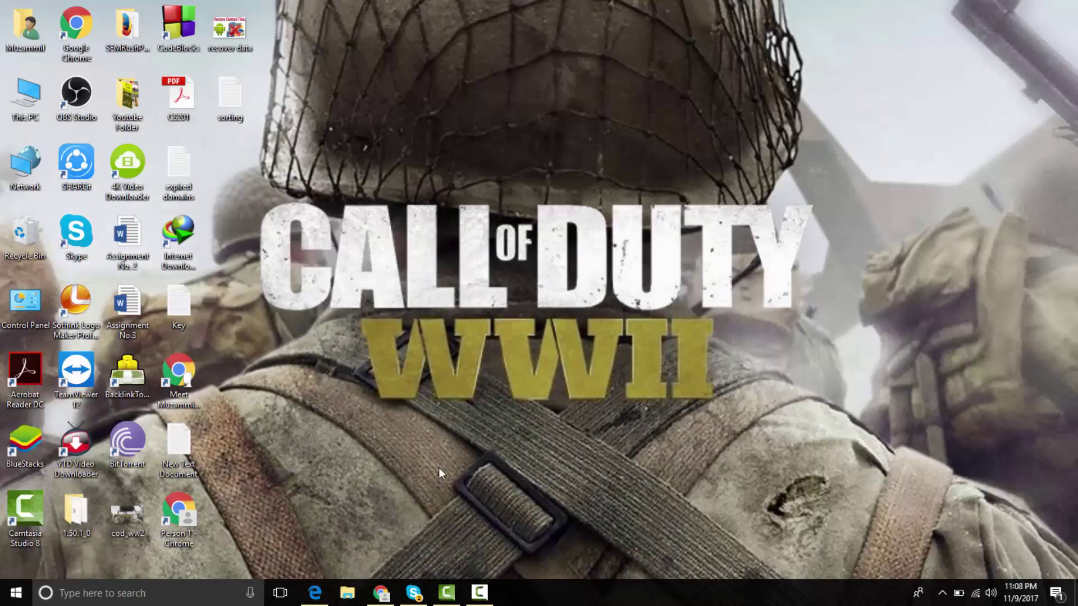
{"action": "left_click", "coordinate": [315, 593]}
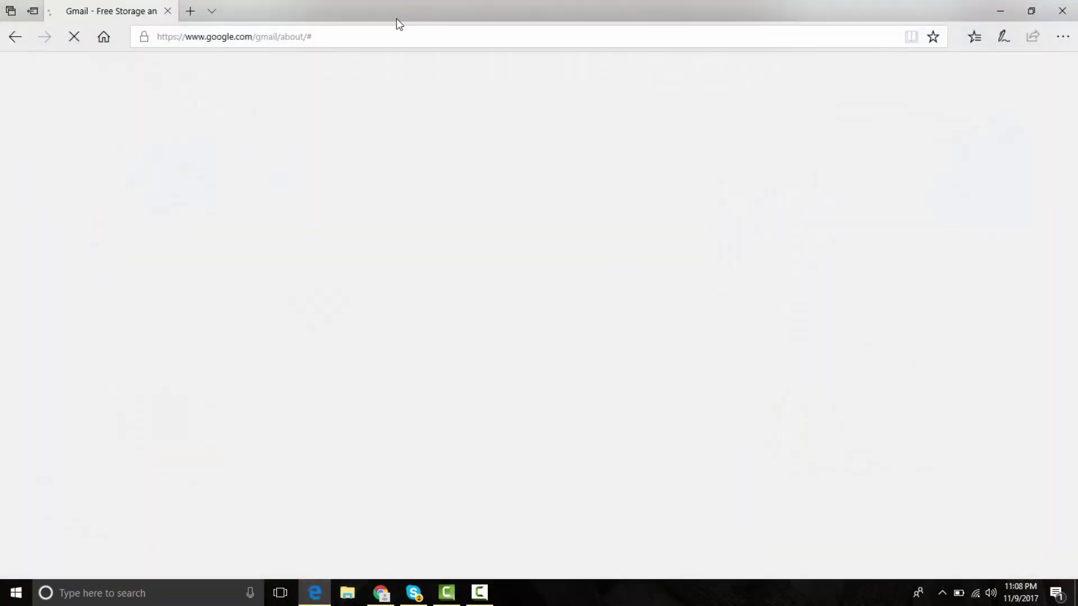
- Start creating a new Google account and close the old Gmail tab
{"action": "left_click", "coordinate": [310, 36]}
{"action": "left_click", "coordinate": [178, 353]}
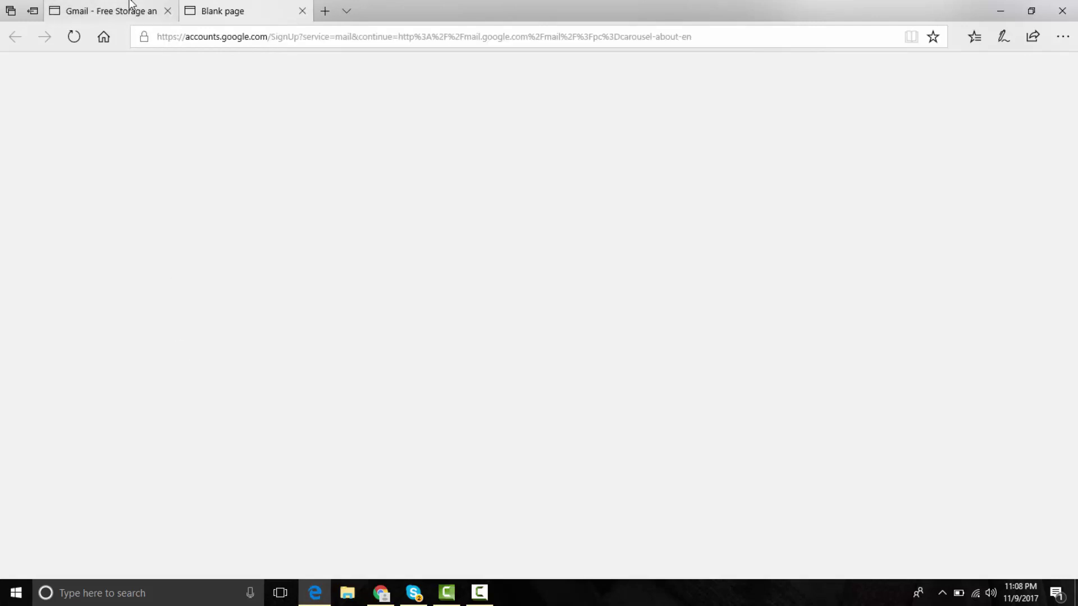
{"action": "left_click", "coordinate": [144, 9]}
{"action": "left_click", "coordinate": [214, 7]}
{"action": "left_click", "coordinate": [143, 10]}
{"action": "left_click", "coordinate": [167, 11]}
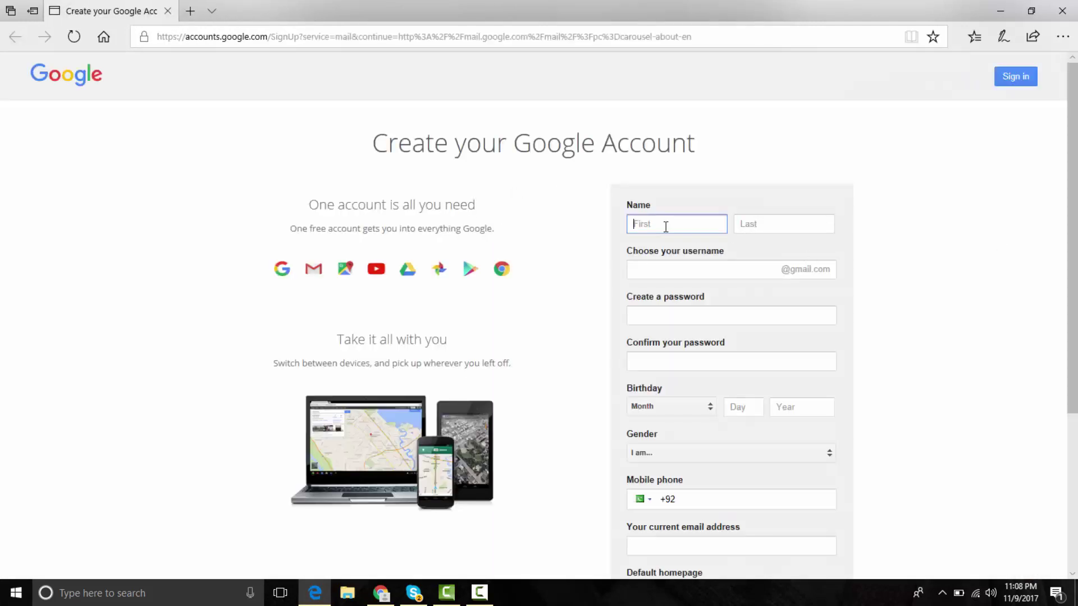
- Enter the new account's first and last name, a username, and a matching password and confirmation
{"action": "key", "text": "BackSpace"}
{"action": "key", "text": "BackSpace"}
{"action": "key", "text": "BackSpace"}
{"action": "key", "text": "BackSpace"}
{"action": "key", "text": "BackSpace"}
{"action": "key", "text": "BackSpace"}
{"action": "key", "text": "BackSpace"}
{"action": "key", "text": "Tab"}
{"action": "key", "text": "BackSpace"}
{"action": "key", "text": "BackSpace"}
{"action": "key", "text": "BackSpace"}
{"action": "key", "text": "BackSpace"}
{"action": "key", "text": "Tab"}
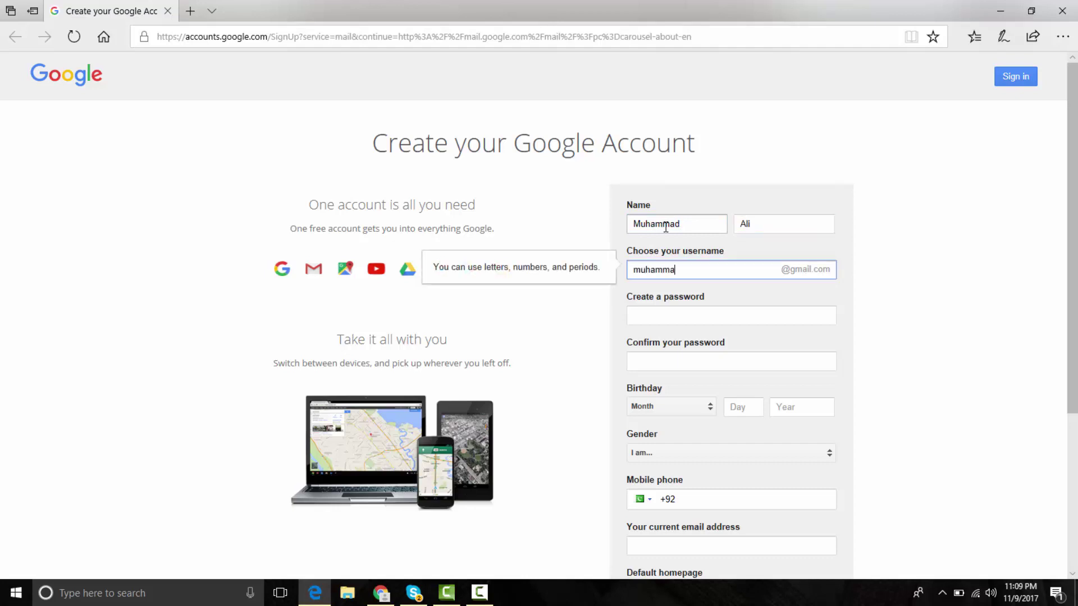
{"action": "key", "text": "Tab"}
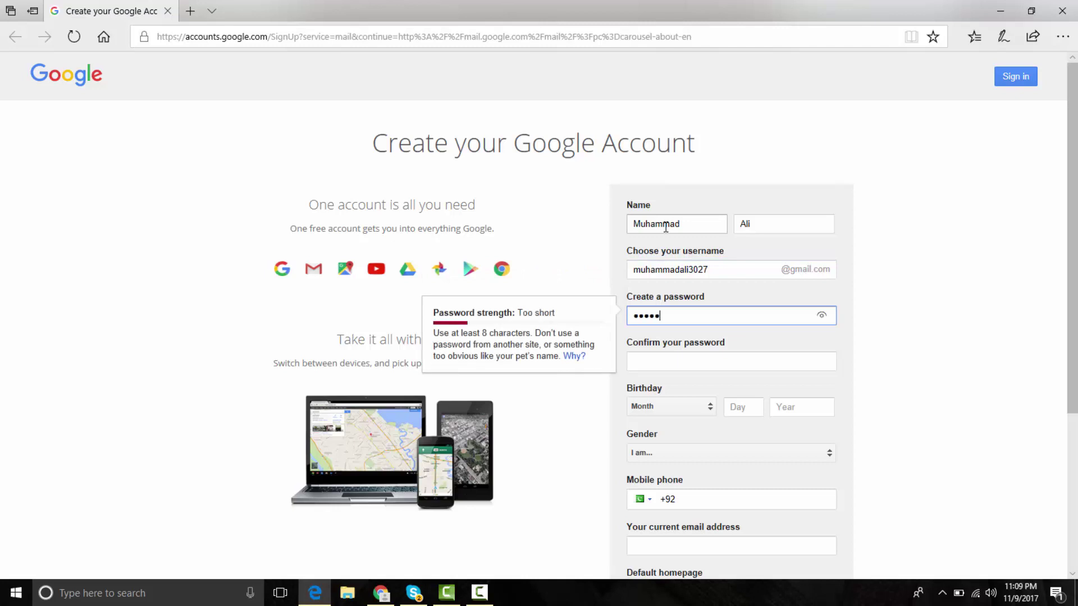
{"action": "key", "text": "Tab"}
{"action": "key", "text": "Tab"}
{"action": "key", "text": "f"}
{"action": "key", "text": "Tab"}
{"action": "type", "text": "25"}
{"action": "key", "text": "Tab"}
{"action": "type", "text": "1993"}
{"action": "key", "text": "Tab"}
{"action": "key", "text": "m"}
{"action": "key", "text": "Tab"}
{"action": "key", "text": "Tab"}
{"action": "key", "text": "Tab"}
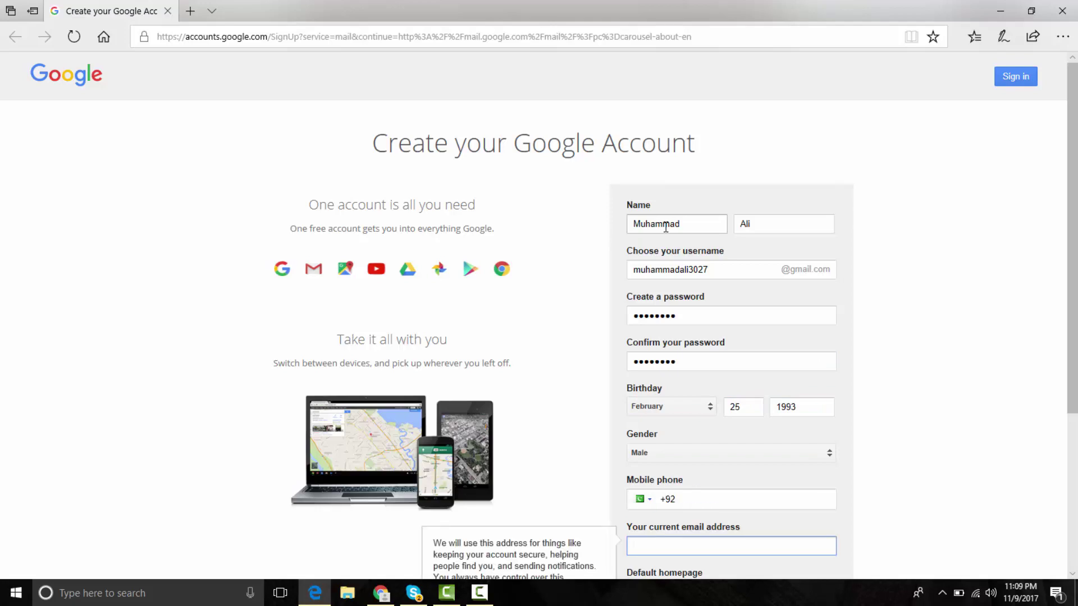
{"action": "left_click_drag", "start_coordinate": [1066, 216], "coordinate": [1076, 373]}
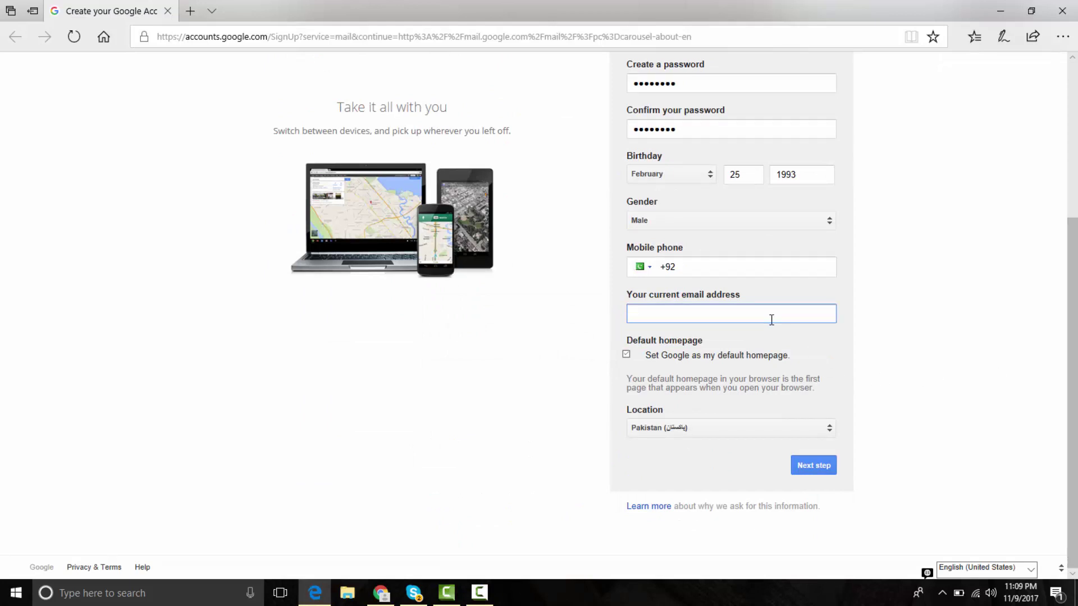
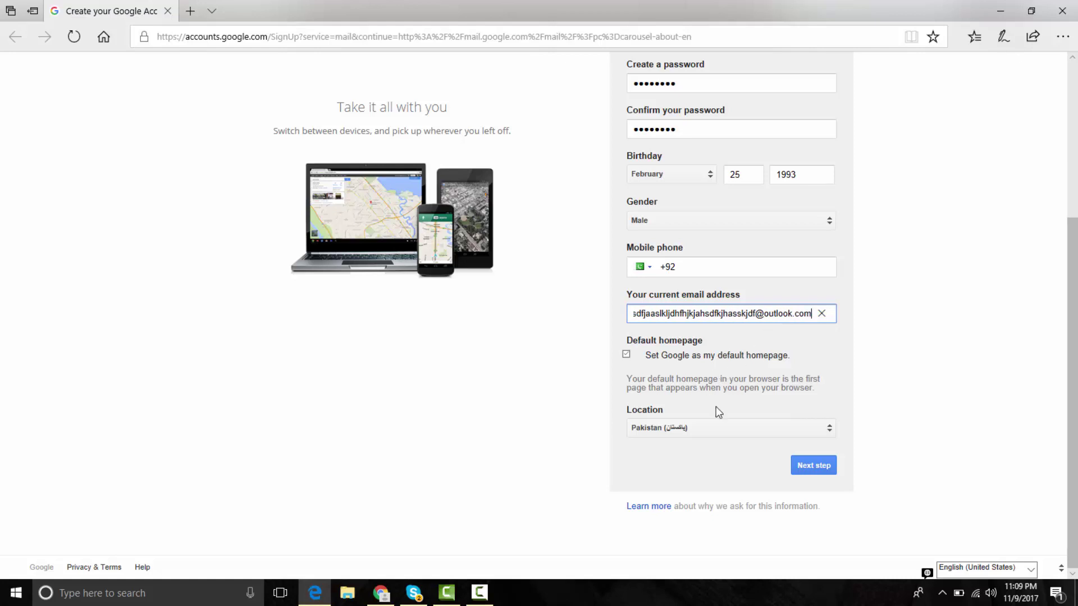
- Enter a current Outlook email address, shortening it until the form accepts it
{"action": "key", "text": "Tab"}
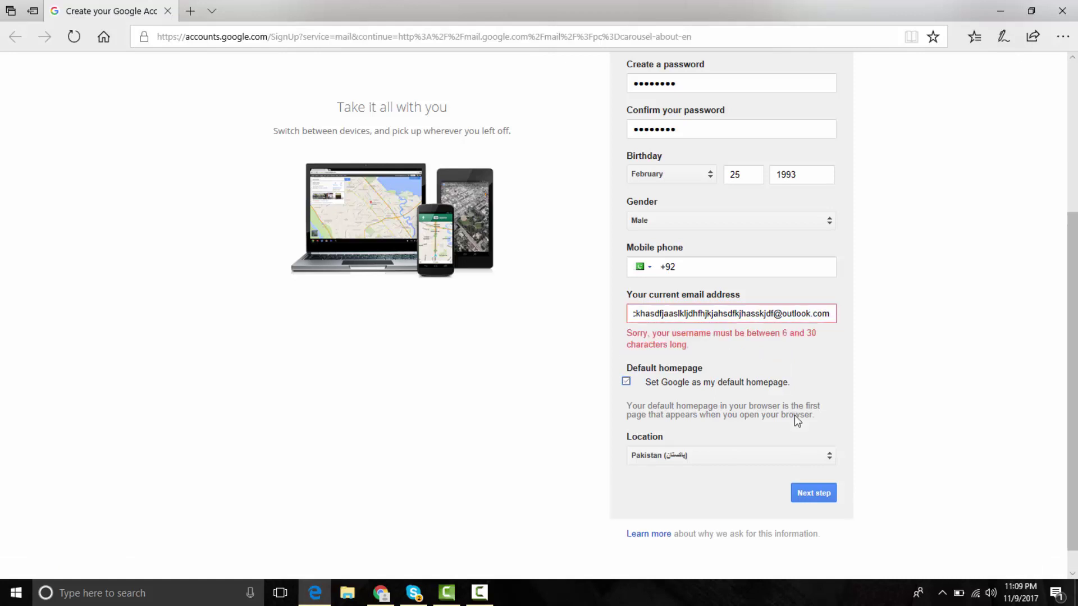
{"action": "left_click", "coordinate": [765, 318]}
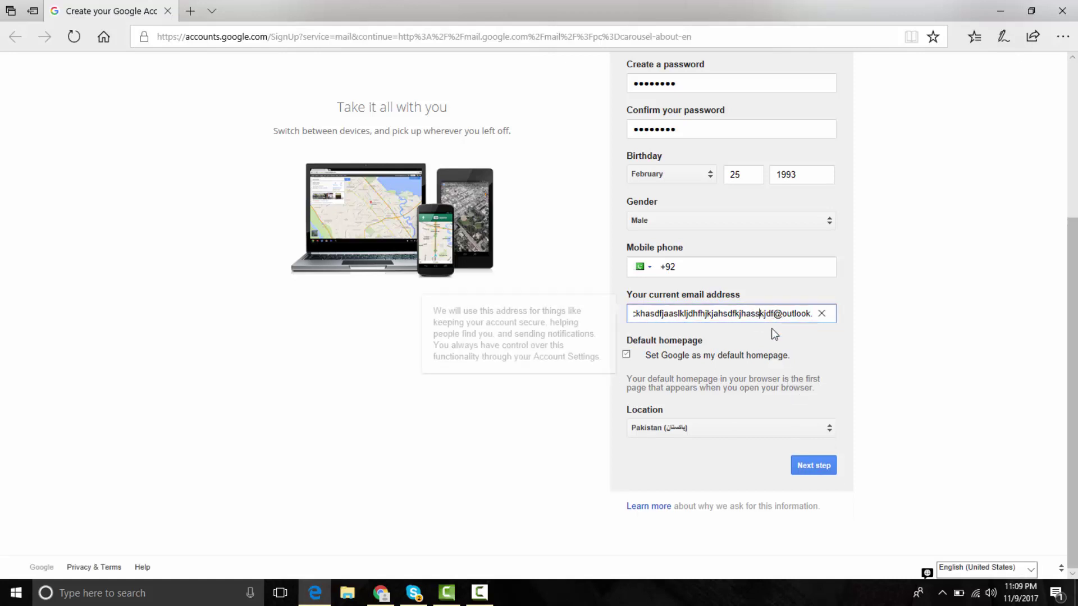
{"action": "key", "text": "shift+Left"}
{"action": "key", "text": "shift+Left"}
{"action": "key", "text": "shift+Left"}
{"action": "key", "text": "shift+Left"}
{"action": "key", "text": "shift+Left"}
{"action": "key", "text": "shift+Left"}
{"action": "key", "text": "shift+Left"}
{"action": "key", "text": "shift+Left"}
{"action": "key", "text": "shift+Left"}
{"action": "key", "text": "shift+Left"}
{"action": "key", "text": "shift+Left"}
{"action": "key", "text": "shift+Left"}
{"action": "key", "text": "shift+Left"}
{"action": "key", "text": "shift+Left"}
{"action": "key", "text": "shift+Left"}
{"action": "key", "text": "shift+Left"}
{"action": "key", "text": "shift+Left"}
{"action": "key", "text": "shift+Left"}
{"action": "key", "text": "shift+Left"}
{"action": "key", "text": "shift+Left"}
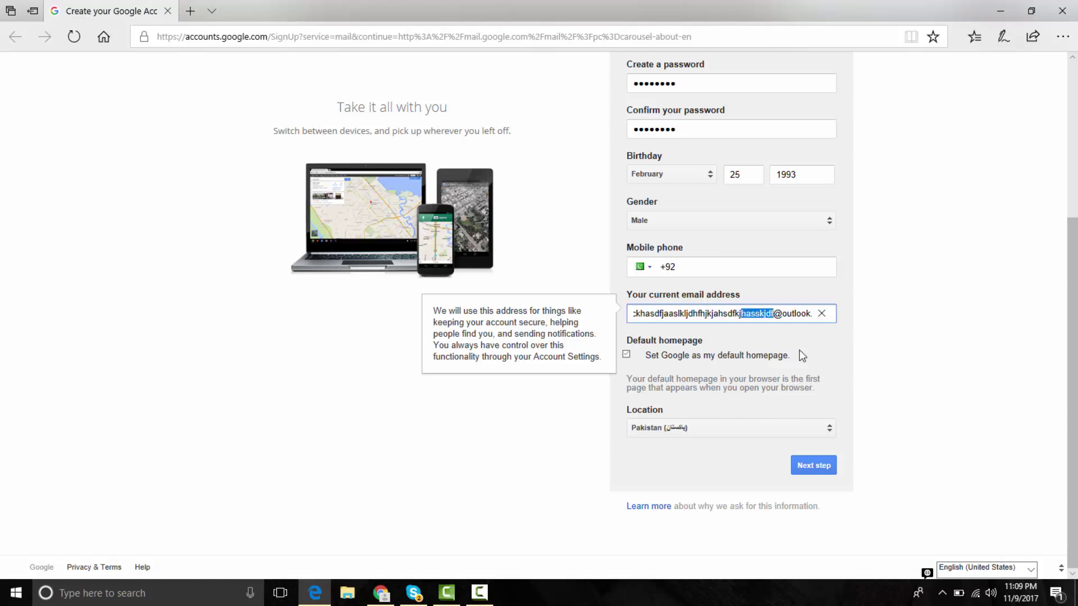
{"action": "key", "text": "BackSpace"}
{"action": "left_click", "coordinate": [797, 354]}
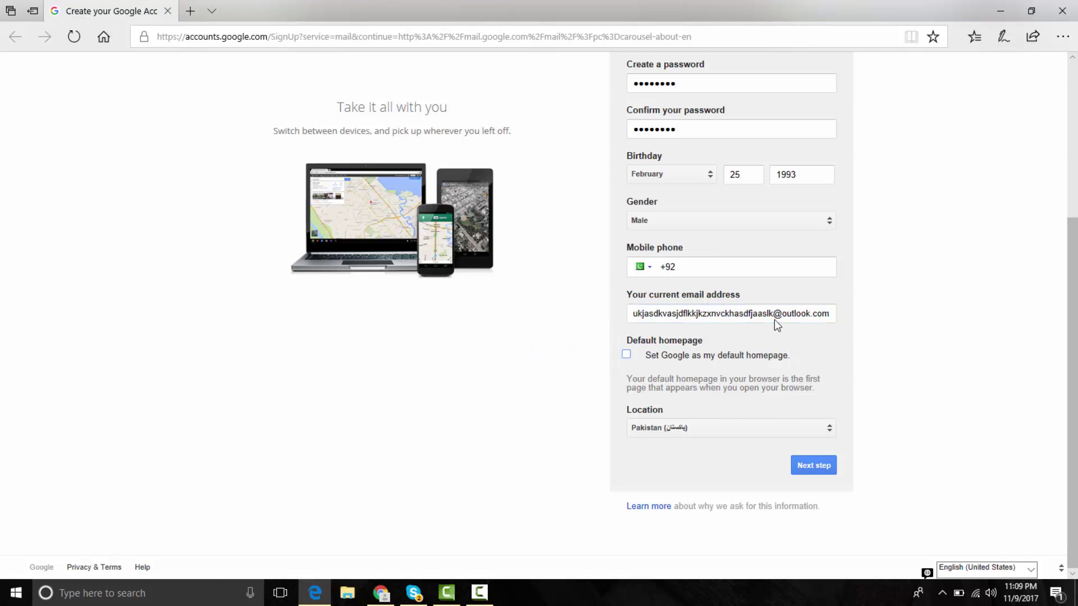
{"action": "left_click", "coordinate": [774, 355]}
{"action": "left_click_drag", "start_coordinate": [635, 316], "coordinate": [870, 345]}
{"action": "left_click", "coordinate": [873, 350]}
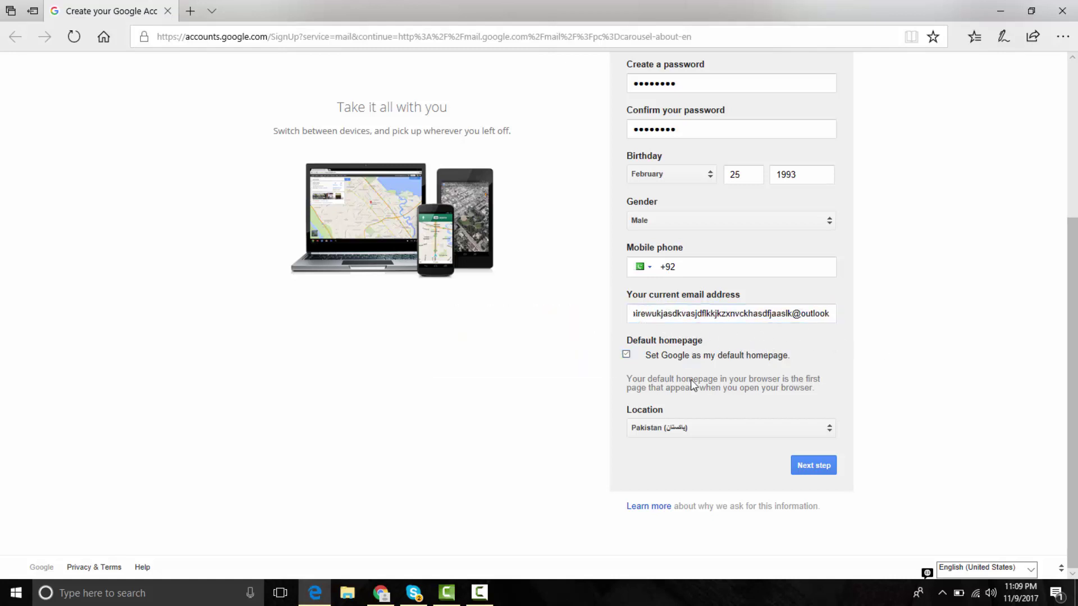
- Set Location to United States and submit the sign-up form
{"action": "left_click", "coordinate": [705, 430]}
{"action": "key", "text": "u"}
{"action": "key", "text": "Down"}
{"action": "key", "text": "Down"}
{"action": "key", "text": "Down"}
{"action": "key", "text": "Down"}
{"action": "key", "text": "Down"}
{"action": "key", "text": "Down"}
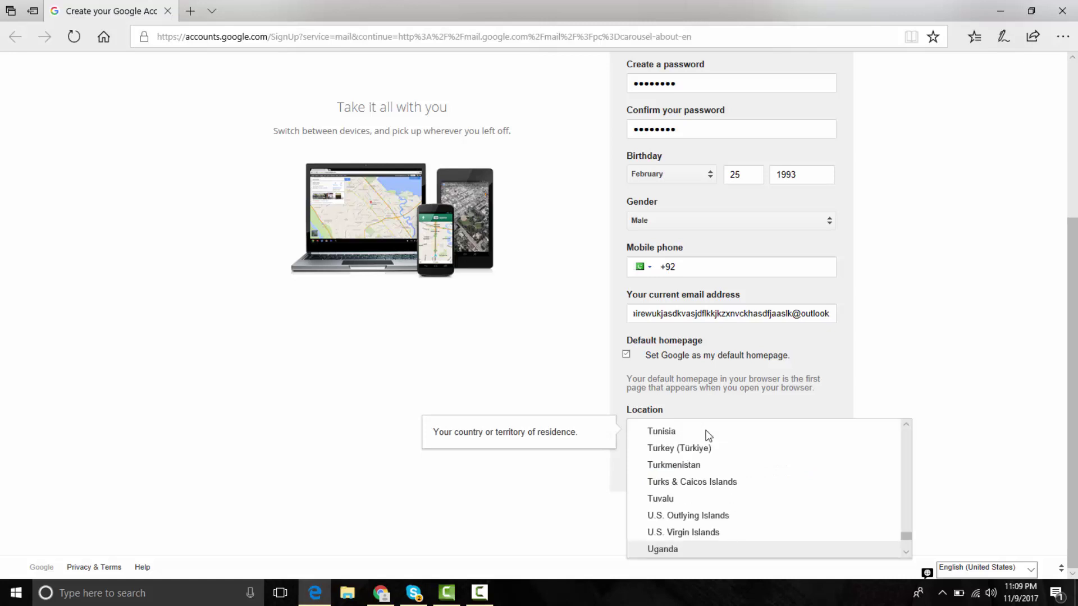
{"action": "key", "text": "Return"}
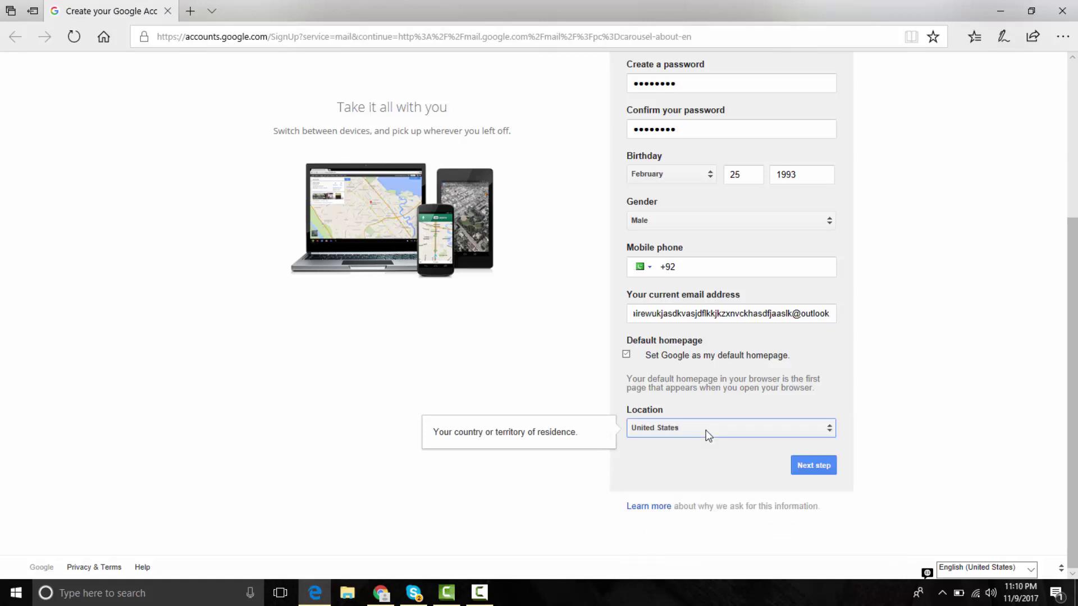
{"action": "left_click", "coordinate": [801, 467]}
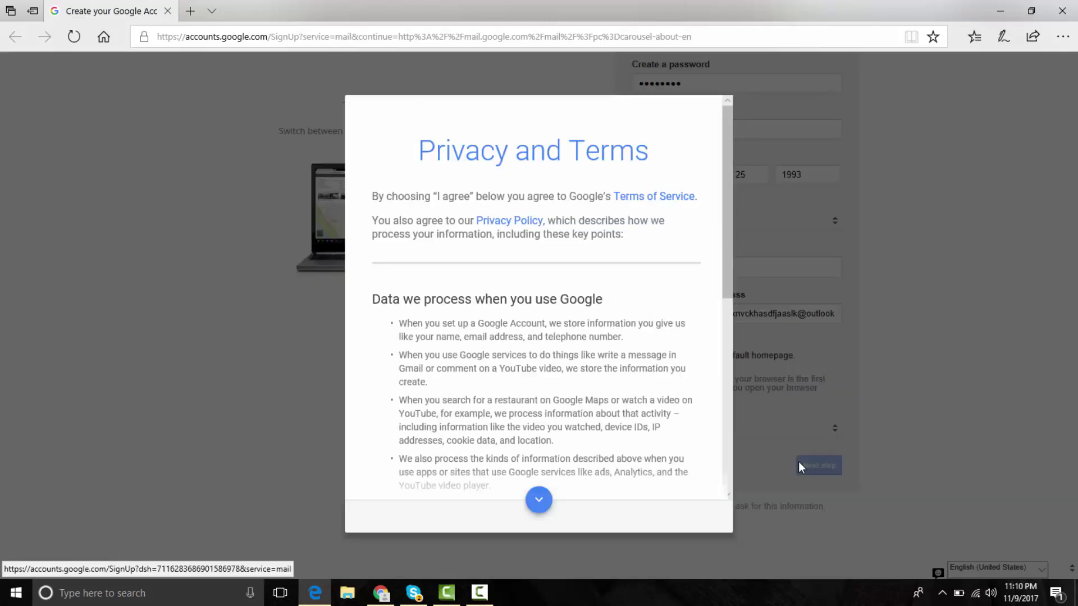
- Accept the Privacy and Terms and look over the 'Verify your account' phone page
{"action": "scroll", "coordinate": [726, 242], "scroll_direction": "down", "scroll_amount": 10}
{"action": "left_click", "coordinate": [696, 527]}
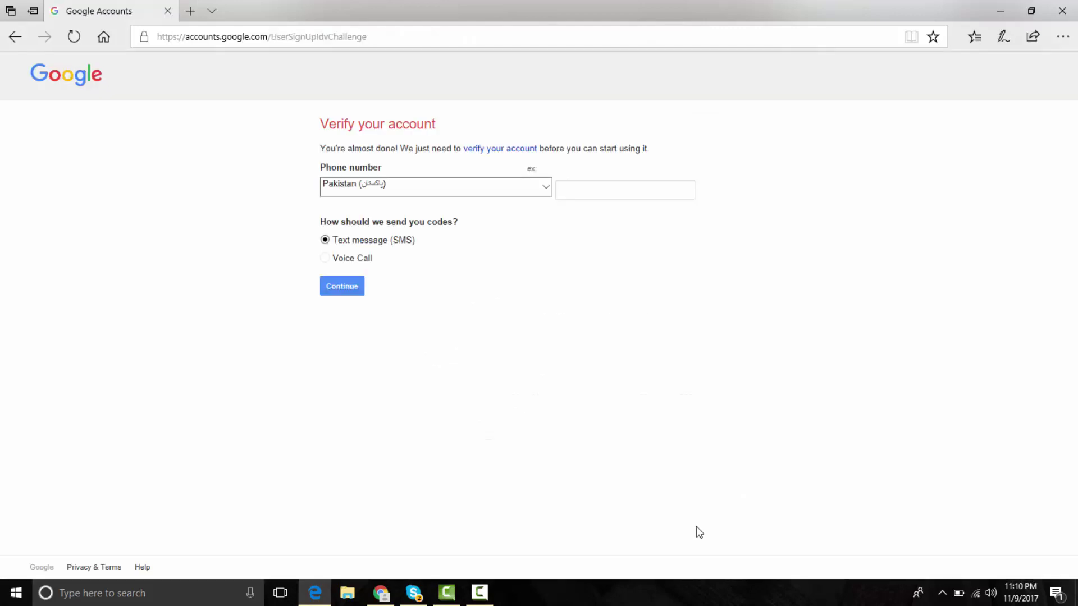
{"action": "triple_click", "coordinate": [401, 144]}
{"action": "left_click", "coordinate": [393, 144]}
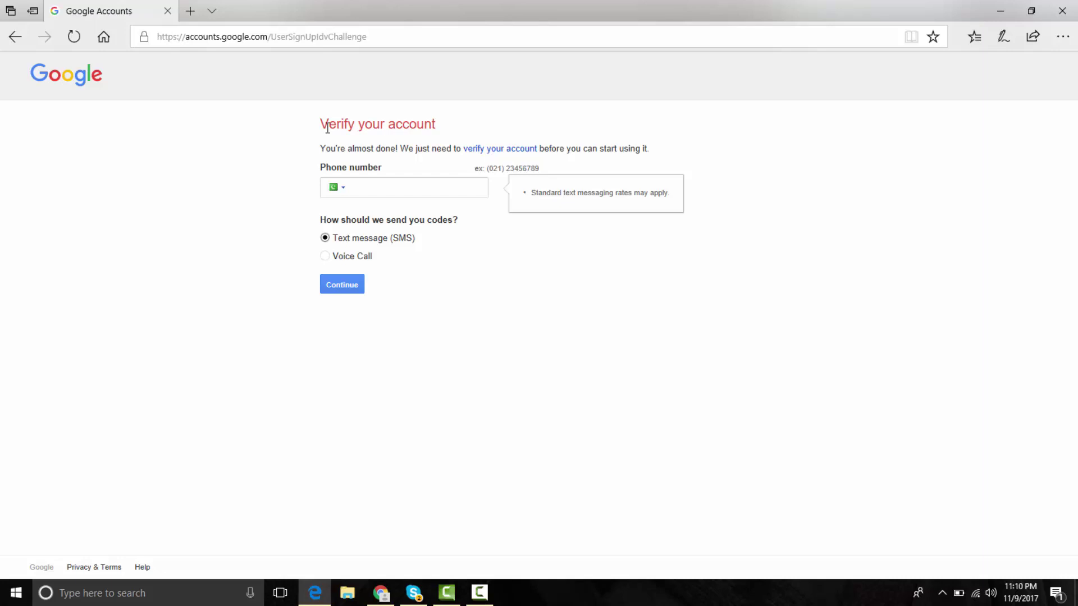
{"action": "left_click_drag", "start_coordinate": [322, 116], "coordinate": [522, 298]}
{"action": "left_click", "coordinate": [522, 298]}
- Close Edge and refresh the Windows desktop
{"action": "left_click", "coordinate": [1062, 11]}
{"action": "right_click", "coordinate": [607, 207]}
{"action": "left_click", "coordinate": [656, 248]}
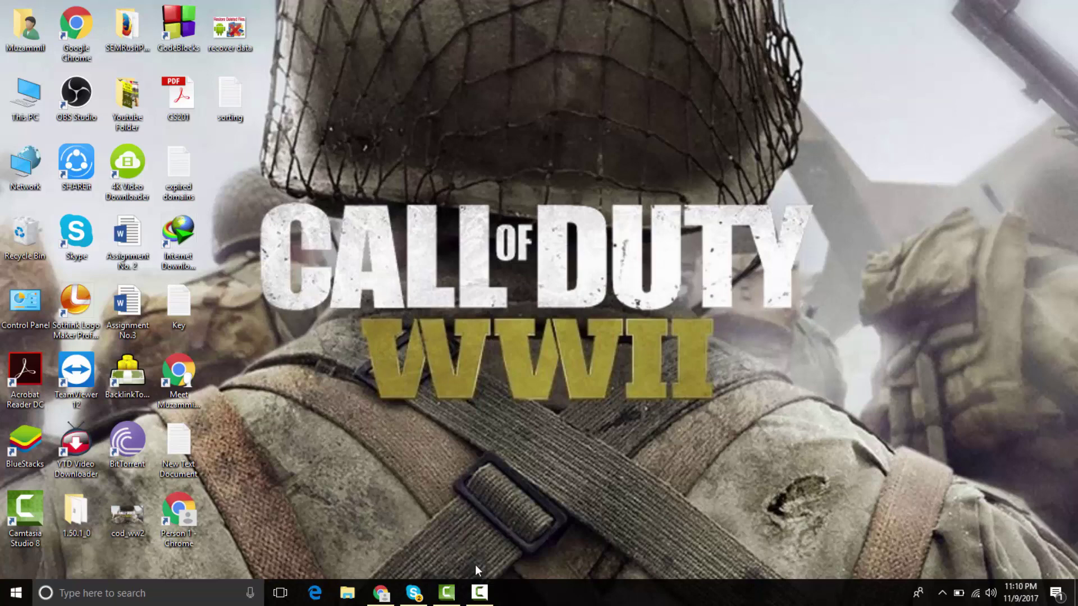
- Refresh the desktop twice, then bring Chrome back on its signed-out Settings > People page
{"action": "right_click", "coordinate": [475, 259]}
{"action": "left_click", "coordinate": [522, 298]}
{"action": "right_click", "coordinate": [402, 150]}
{"action": "left_click", "coordinate": [453, 191]}
{"action": "left_click", "coordinate": [380, 593]}
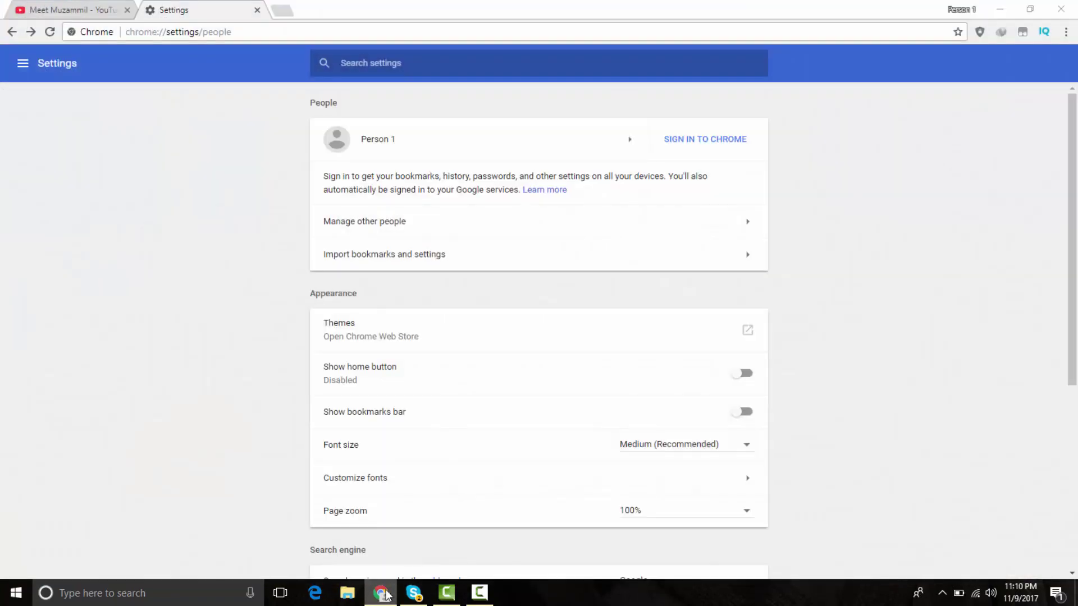